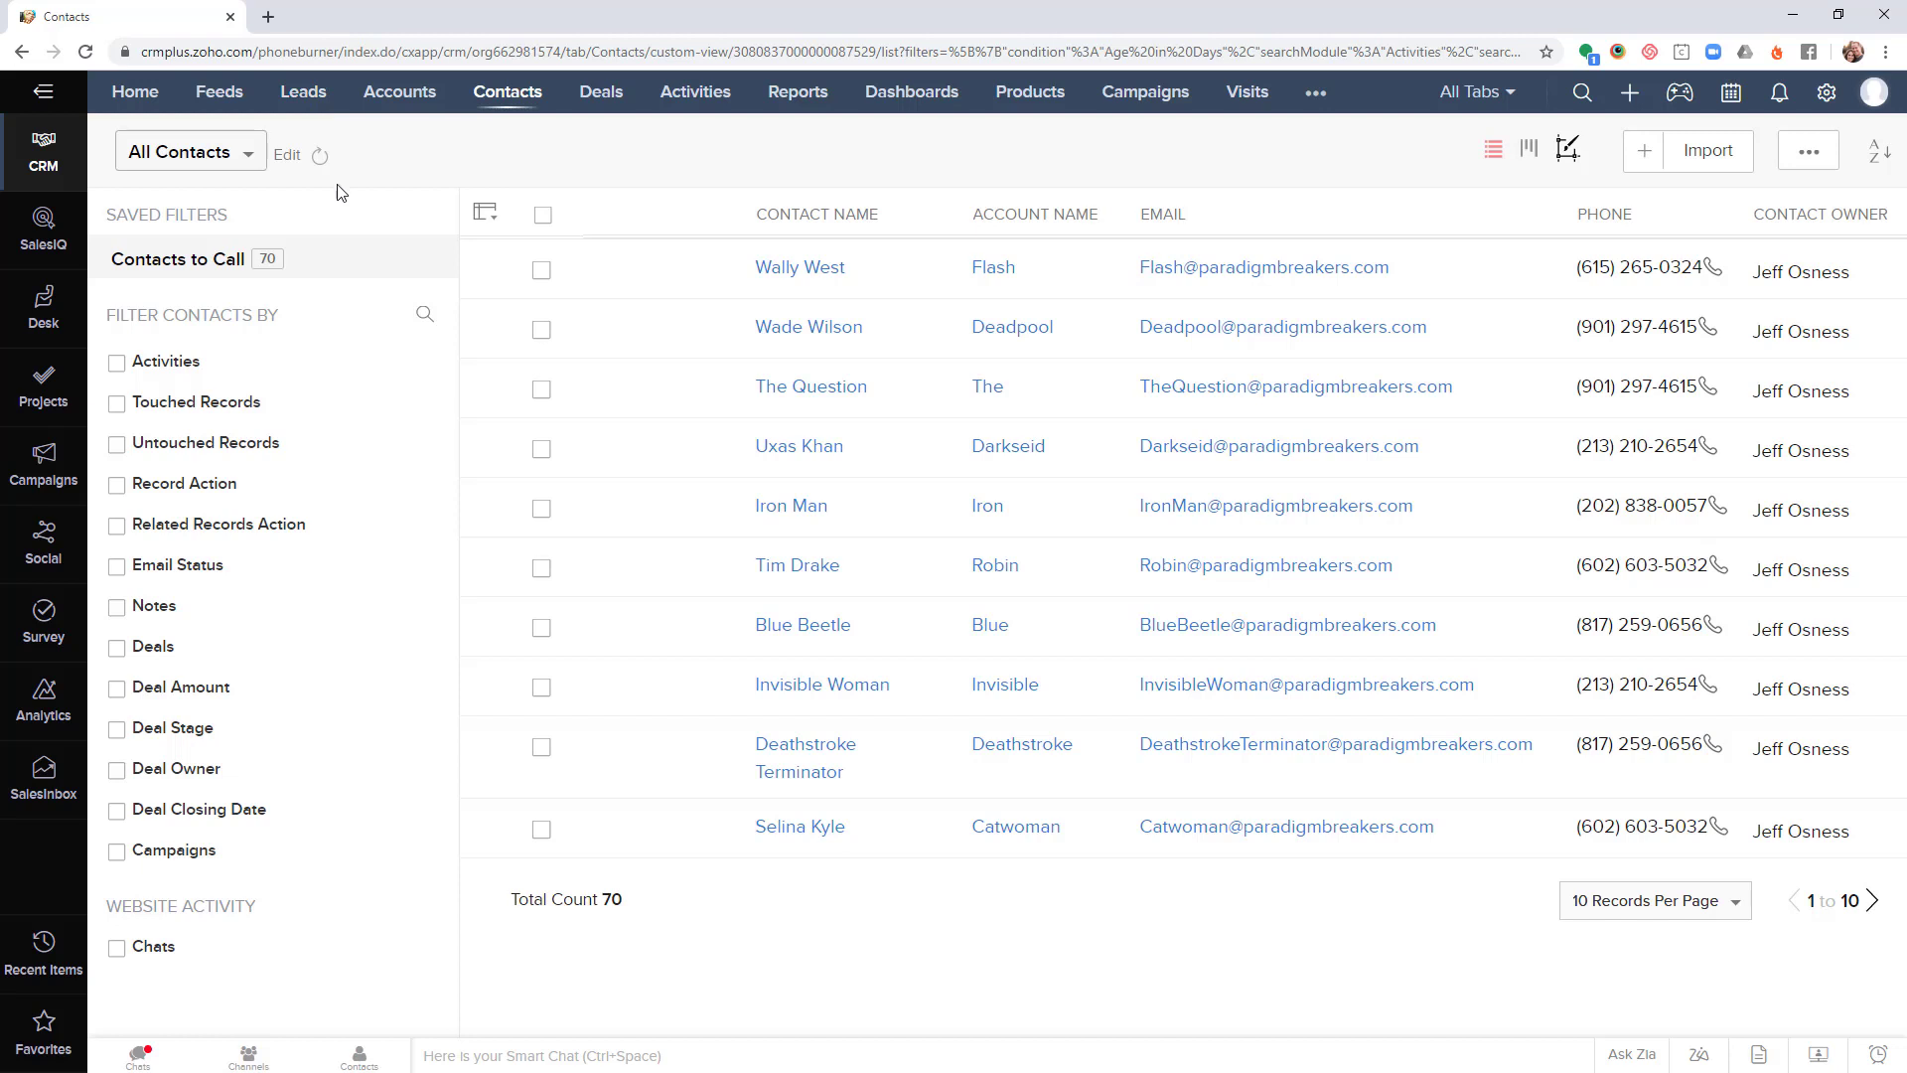
- Filter the contacts to the Contacts to Call list and select all ten contacts on the page
{"action": "left_click", "coordinate": [167, 266]}
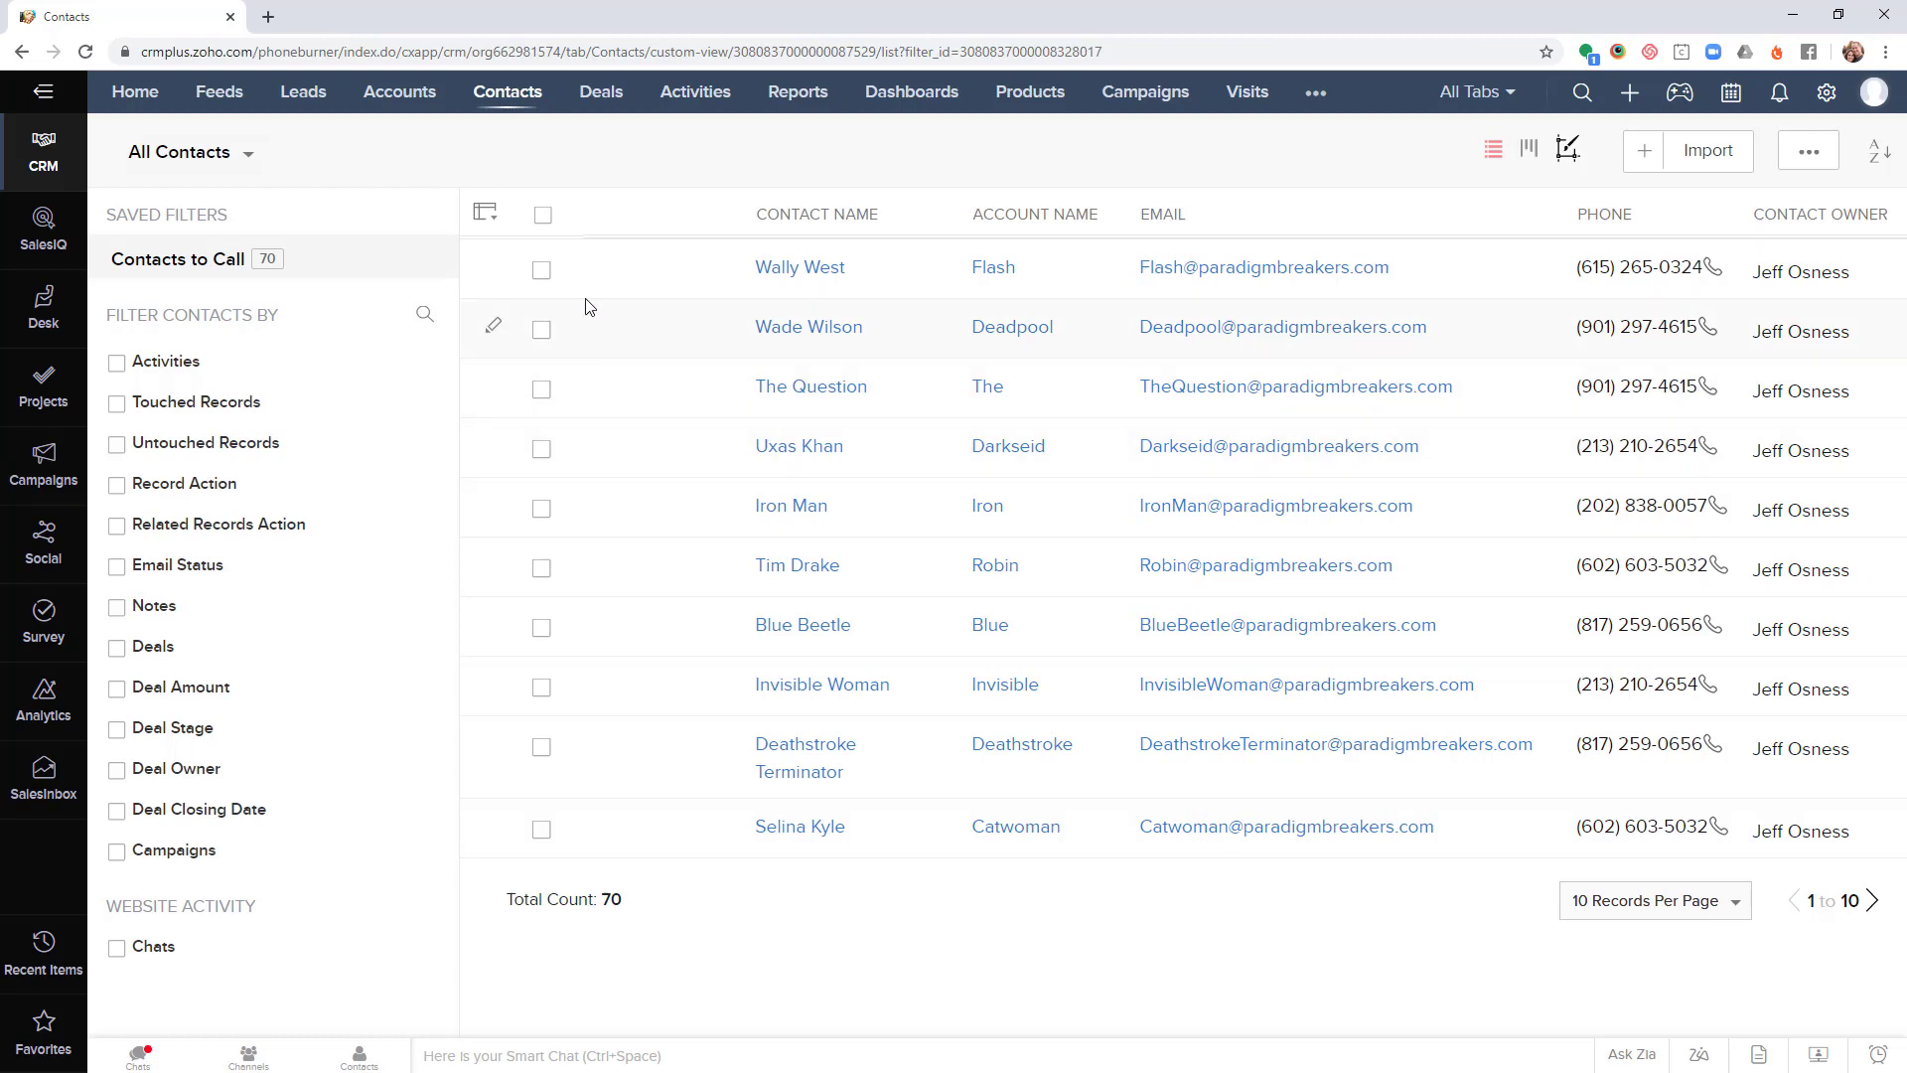
{"action": "left_click", "coordinate": [543, 215]}
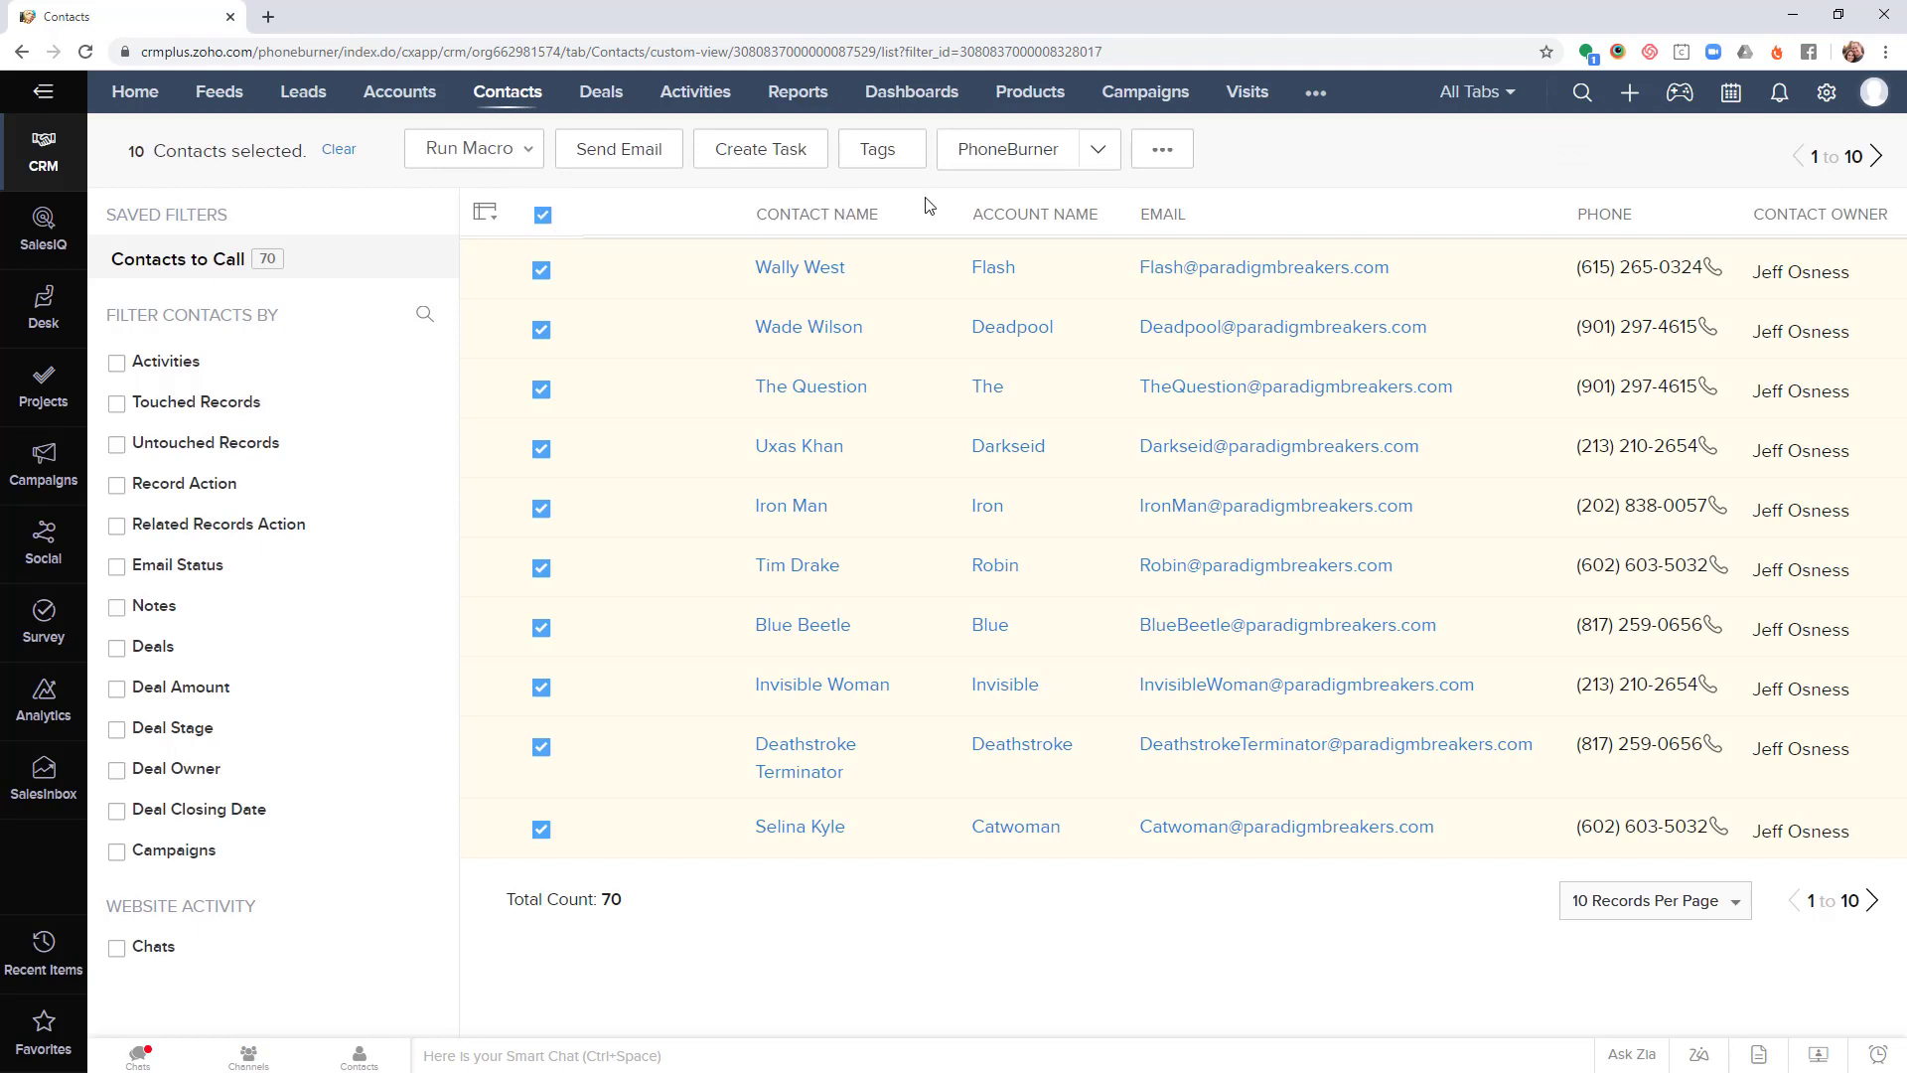
- Send the selected contacts to PhoneBurner and accept the connector's access to CRM data
{"action": "left_click", "coordinate": [993, 159]}
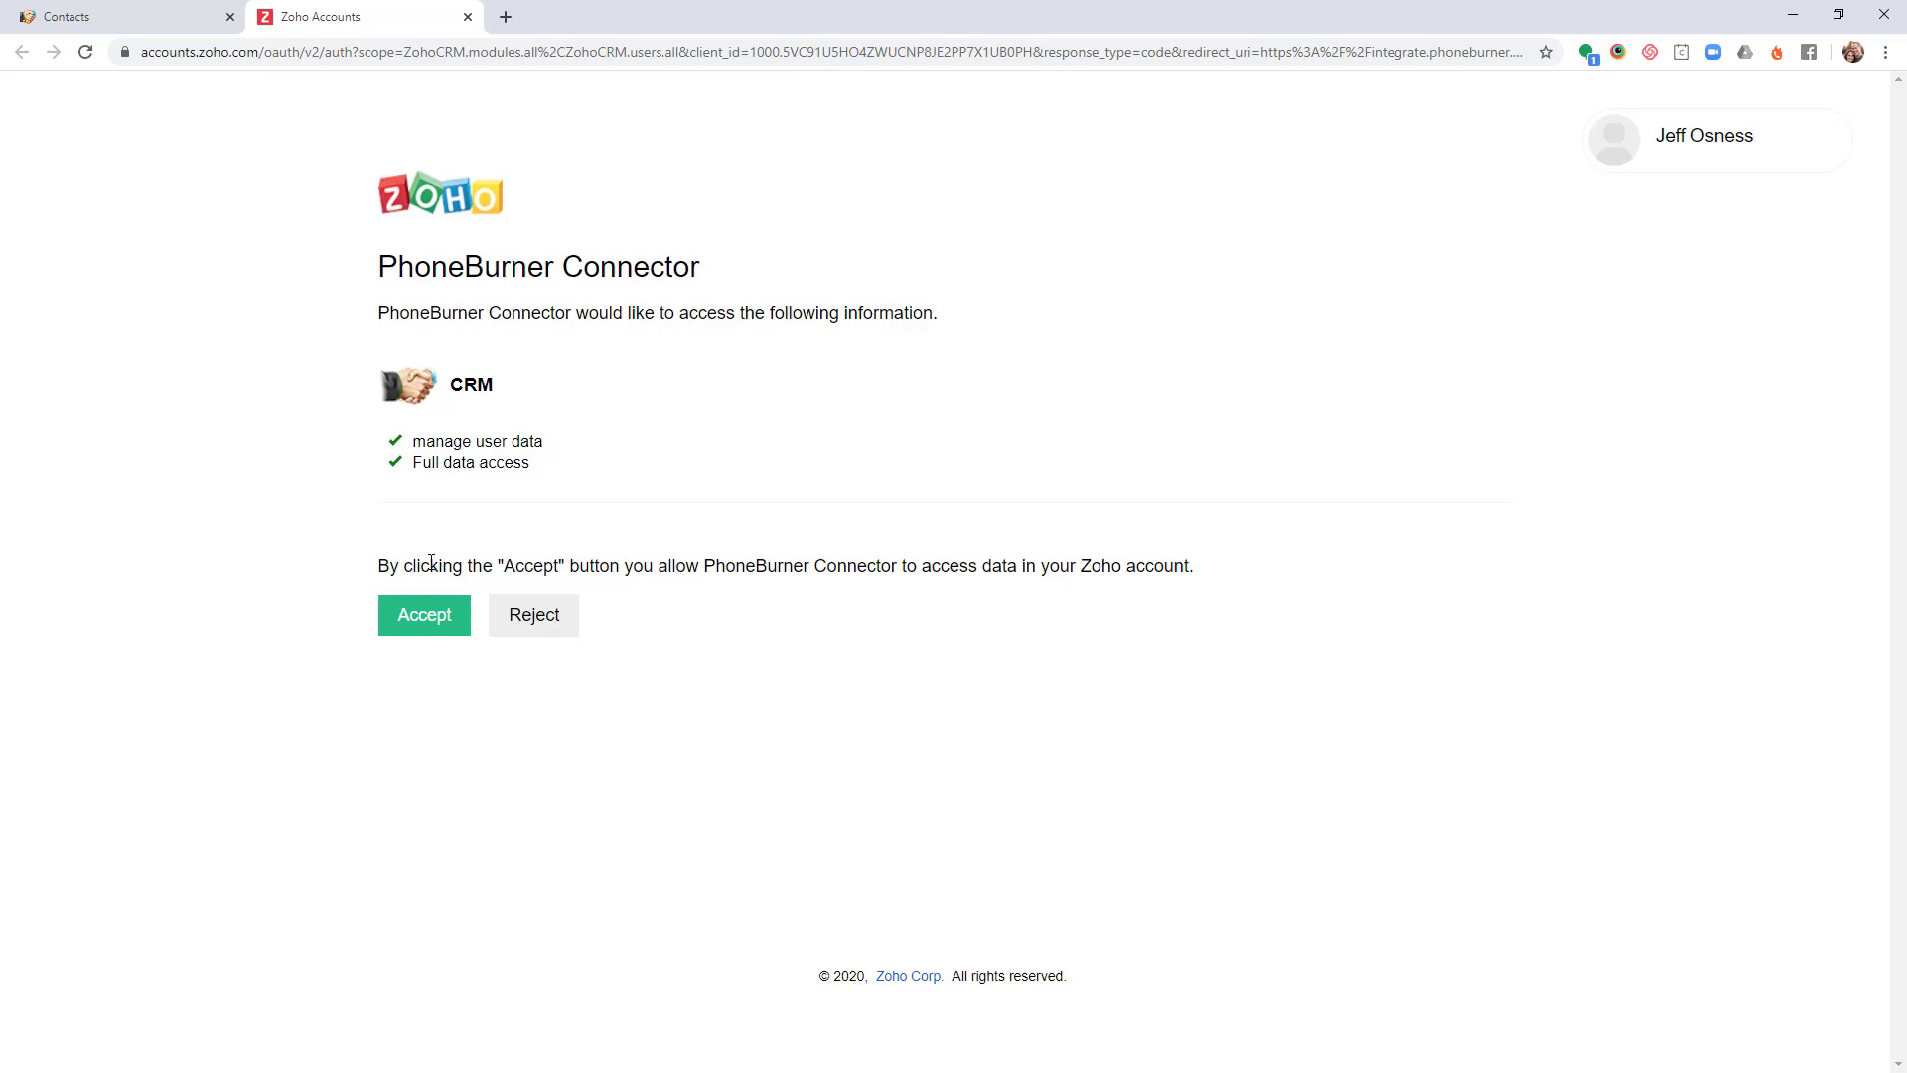
{"action": "left_click", "coordinate": [419, 617]}
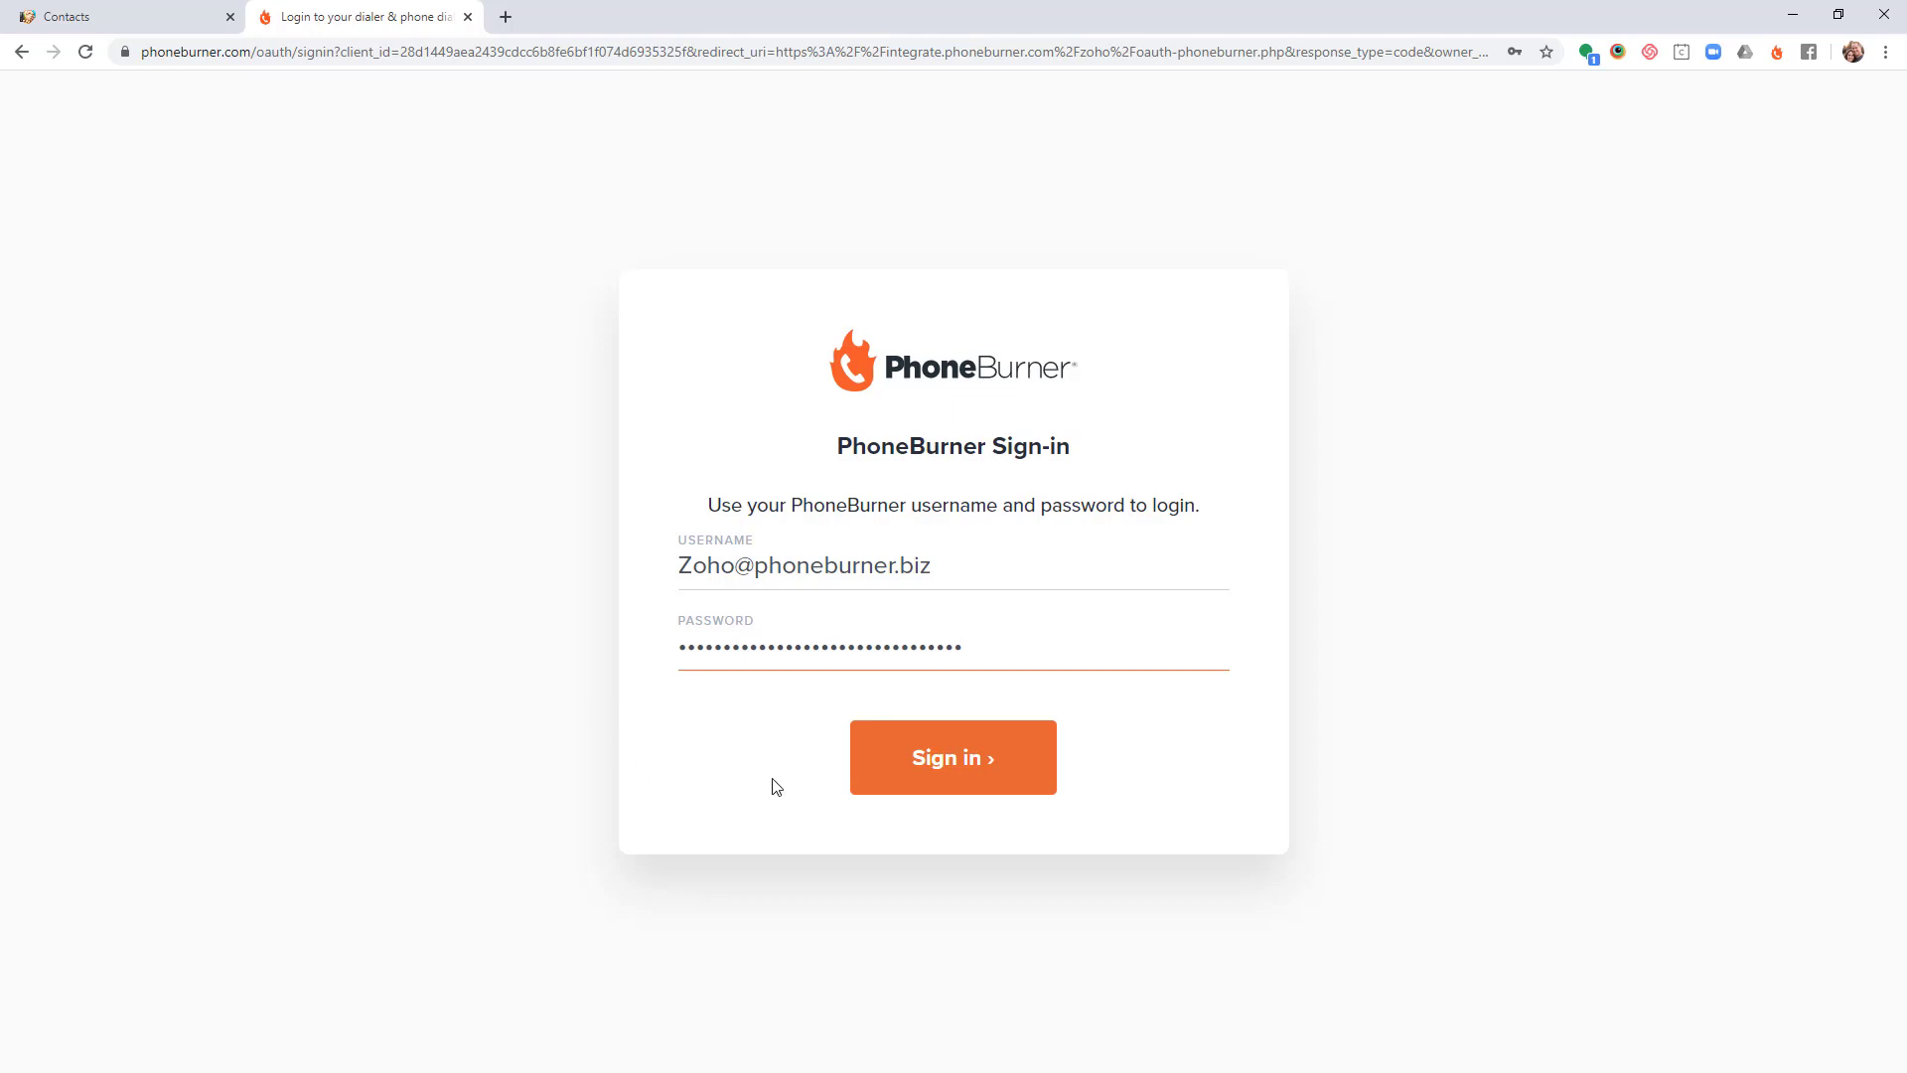
- Sign in to PhoneBurner with the filled credentials and approve the Zoho Connector's access
{"action": "left_click", "coordinate": [977, 763]}
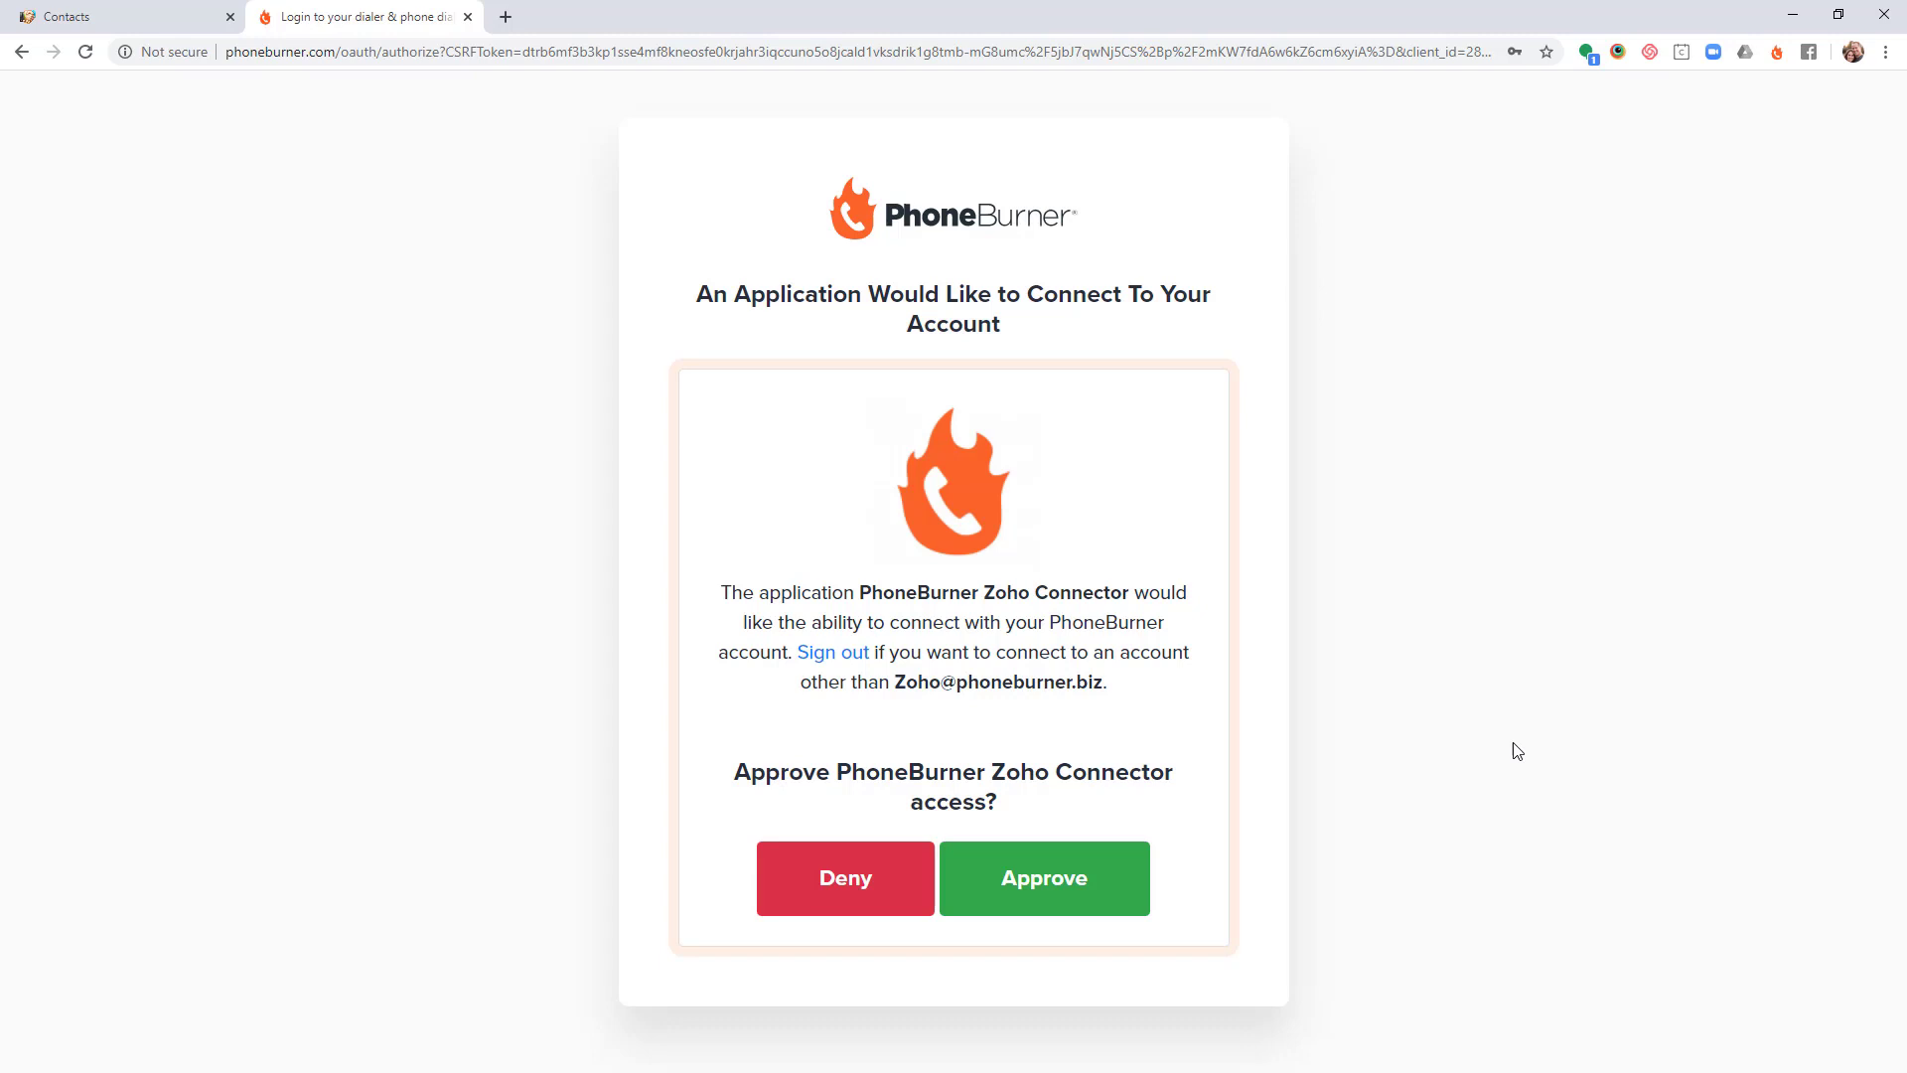
{"action": "left_click", "coordinate": [1058, 895]}
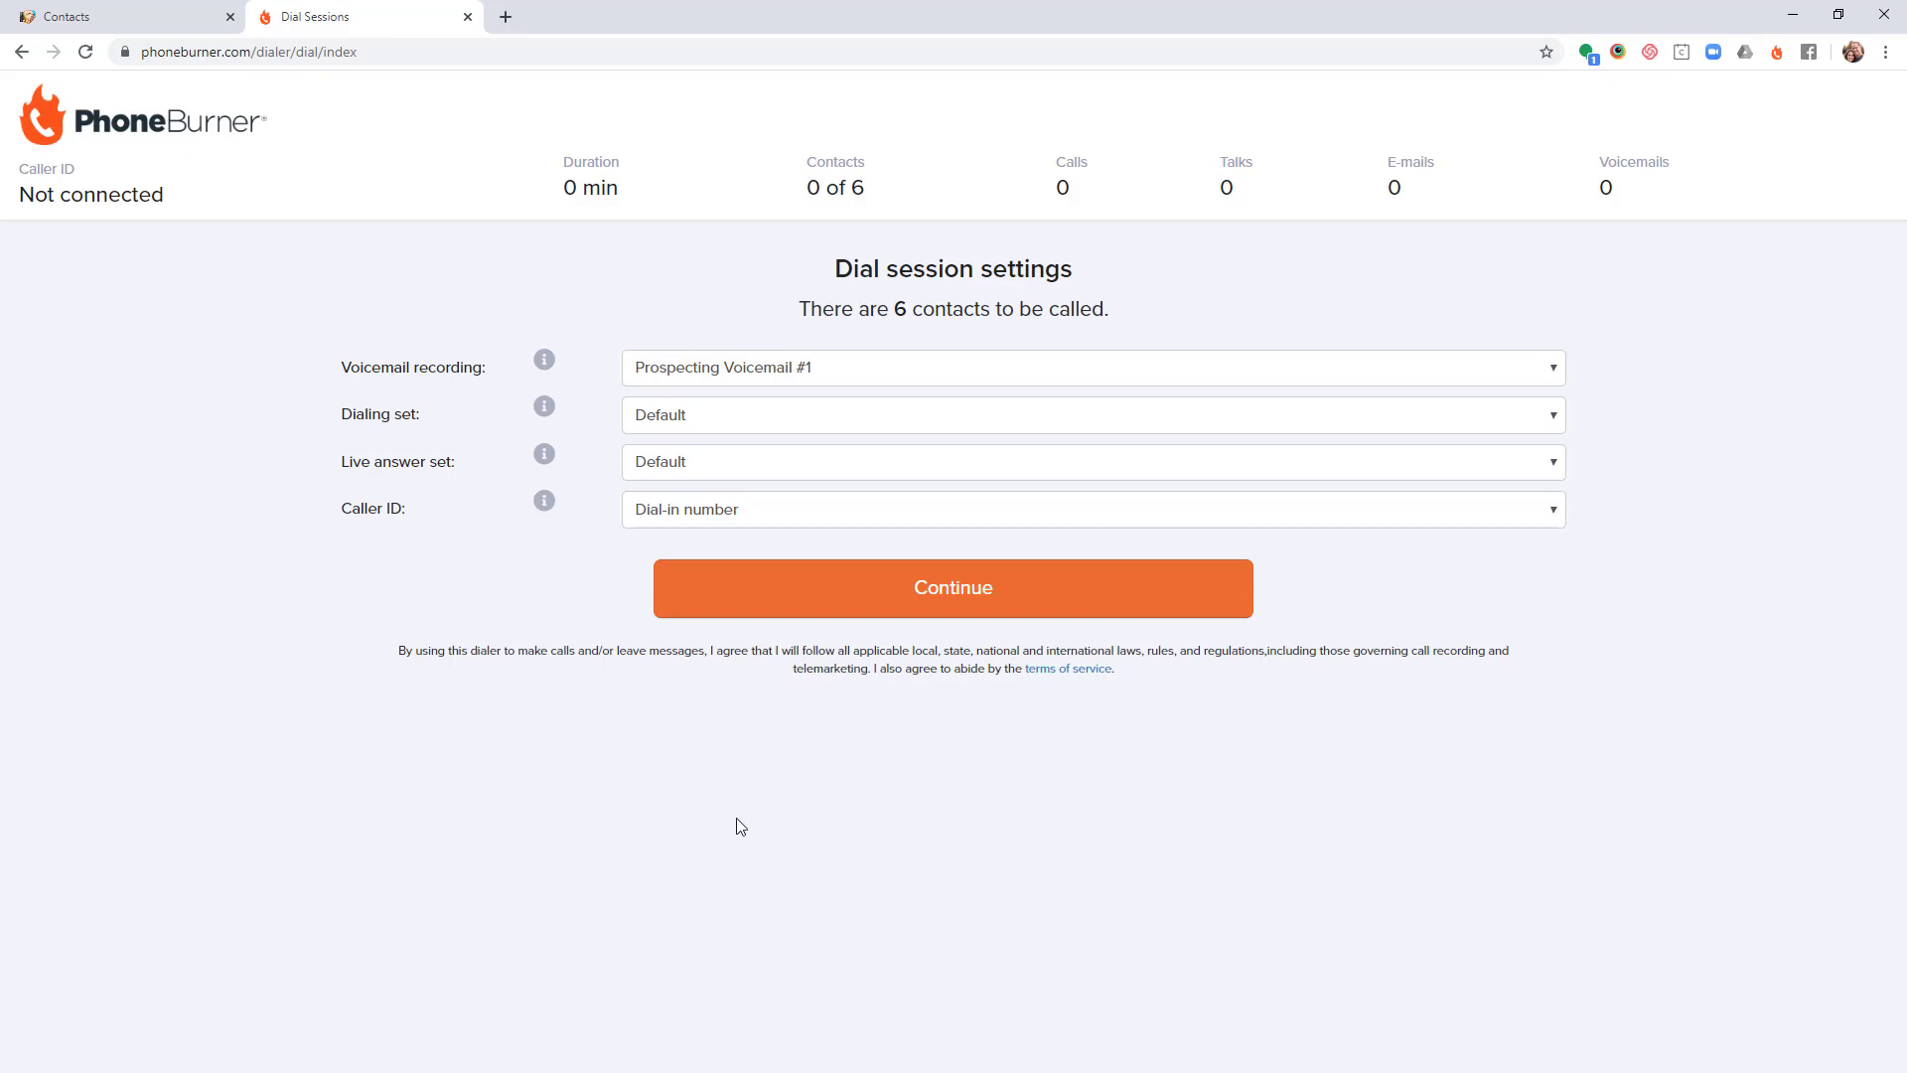
- Keep Prospecting Voicemail #1, the Default dialing set and Dial-in number caller ID, then continue
{"action": "left_click", "coordinate": [833, 376]}
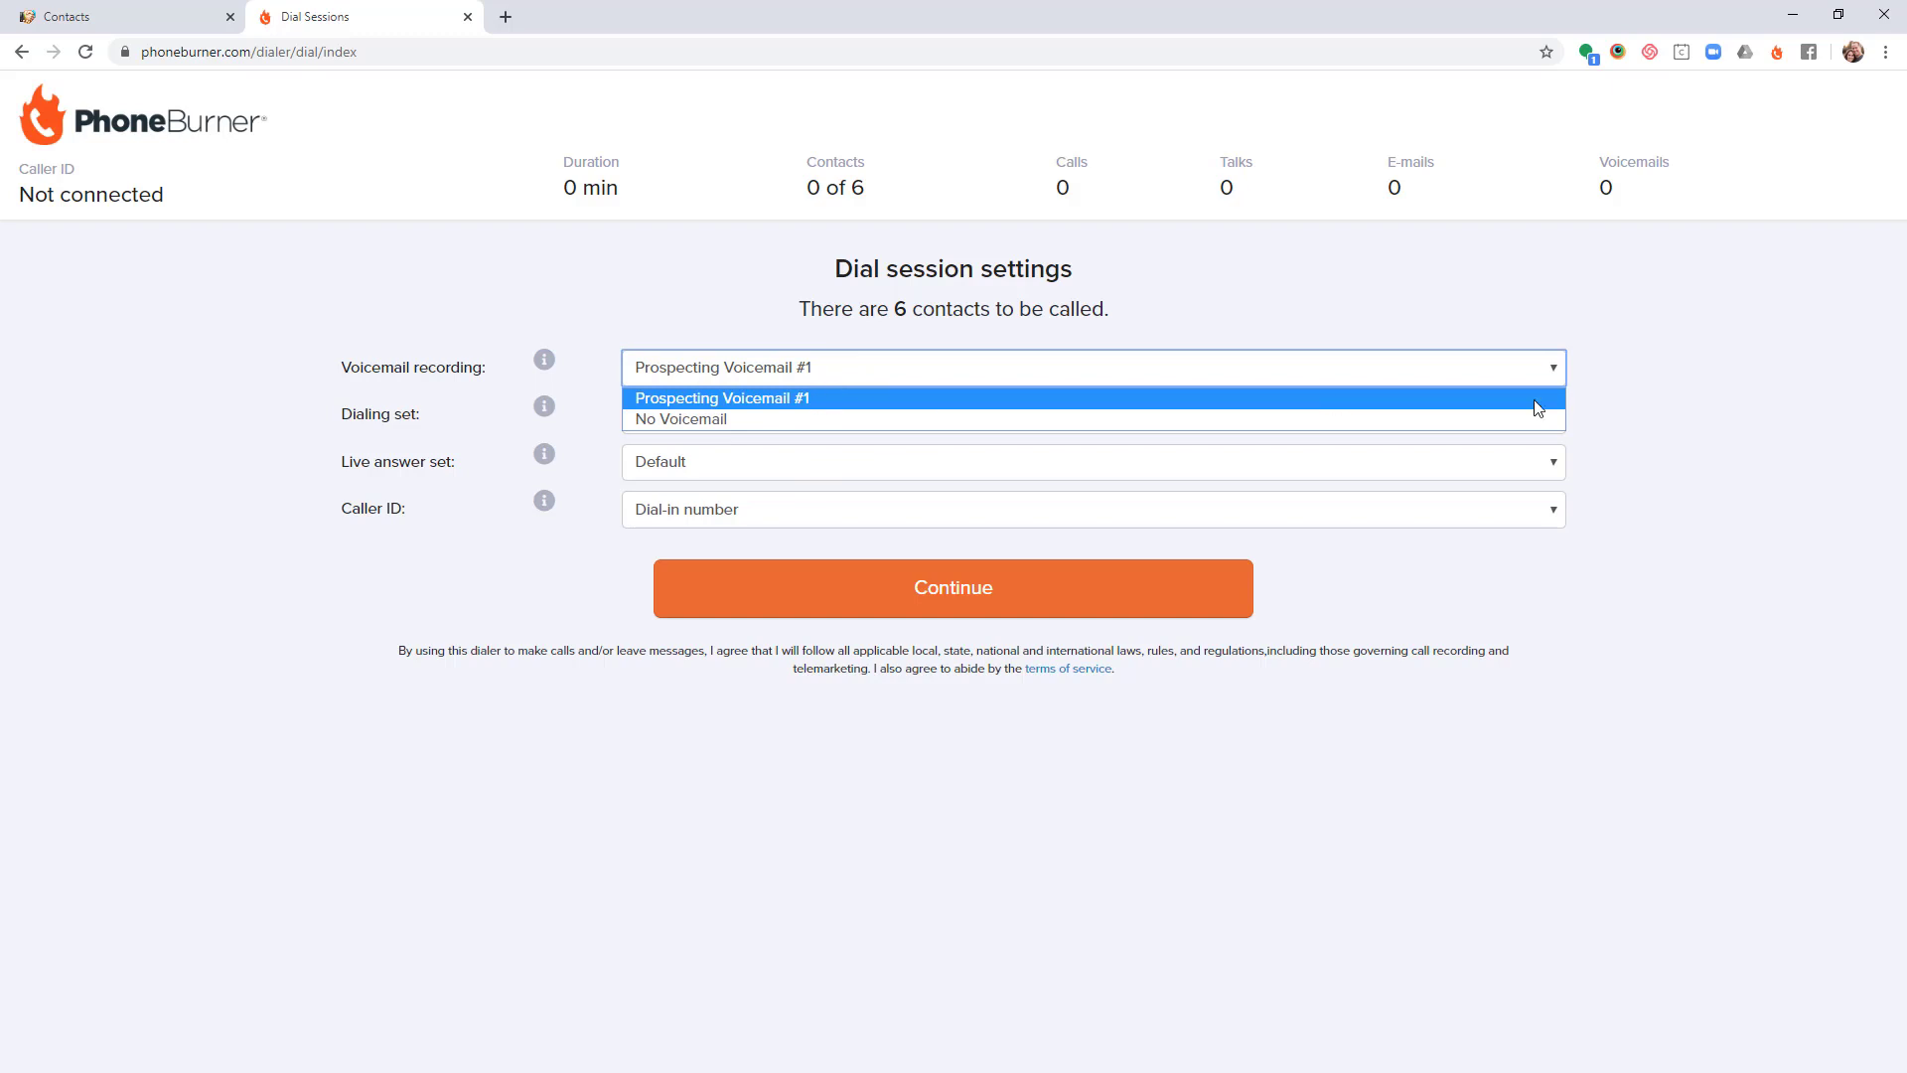
{"action": "left_click", "coordinate": [1632, 422]}
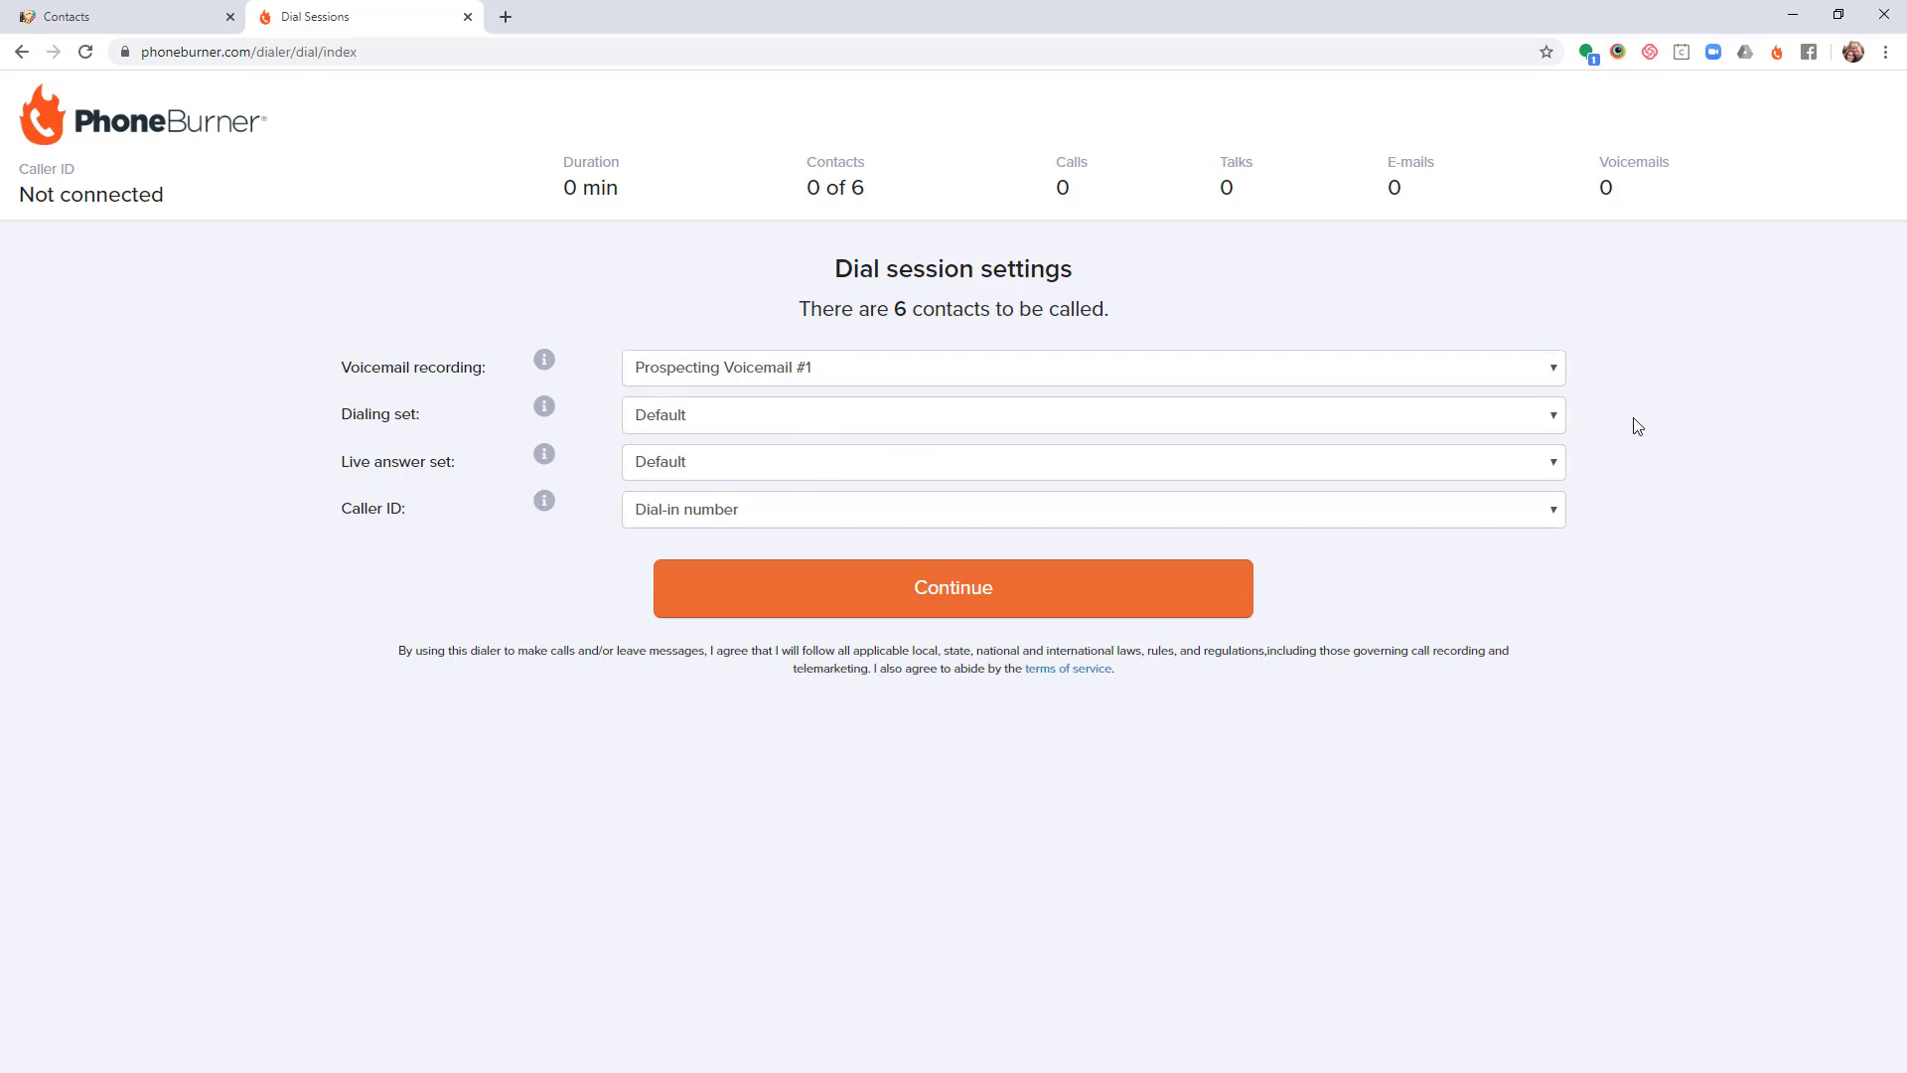
{"action": "left_click", "coordinate": [685, 425]}
{"action": "left_click", "coordinate": [684, 426]}
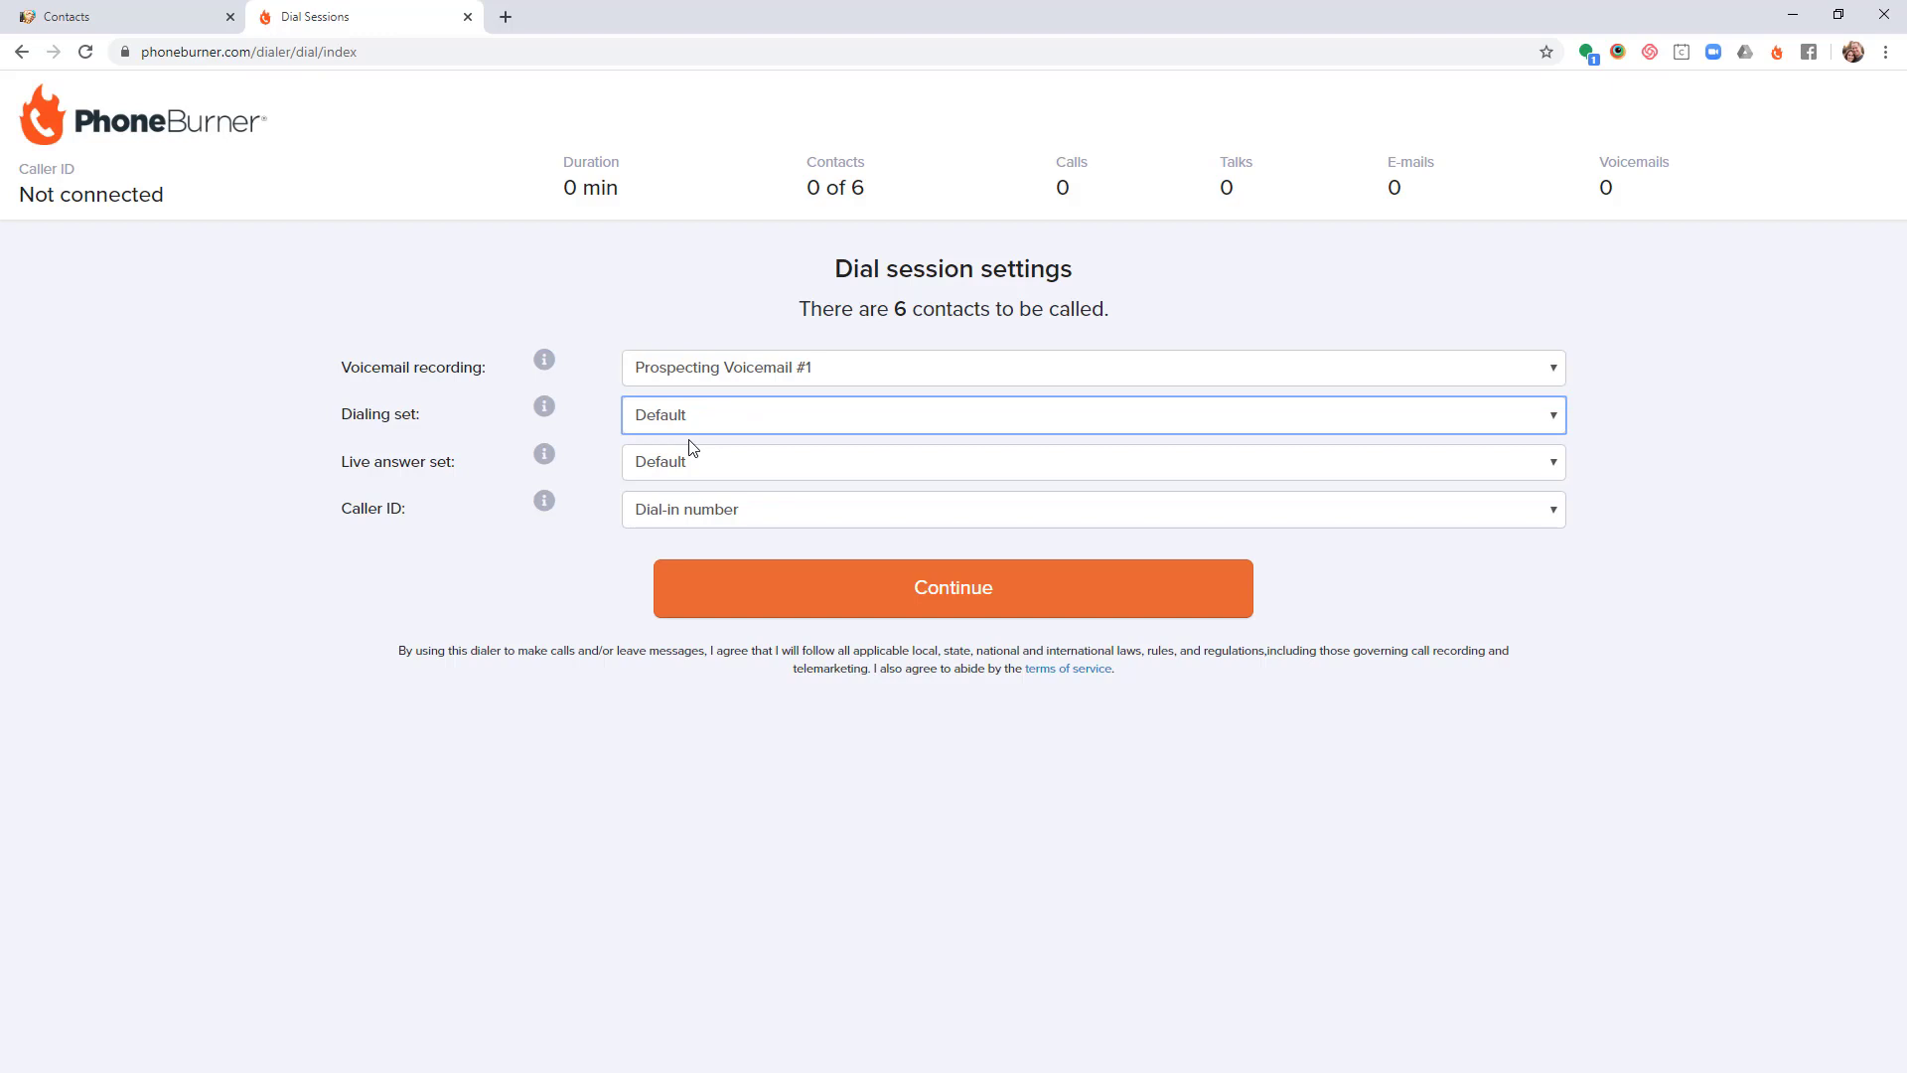
{"action": "left_click", "coordinate": [748, 517]}
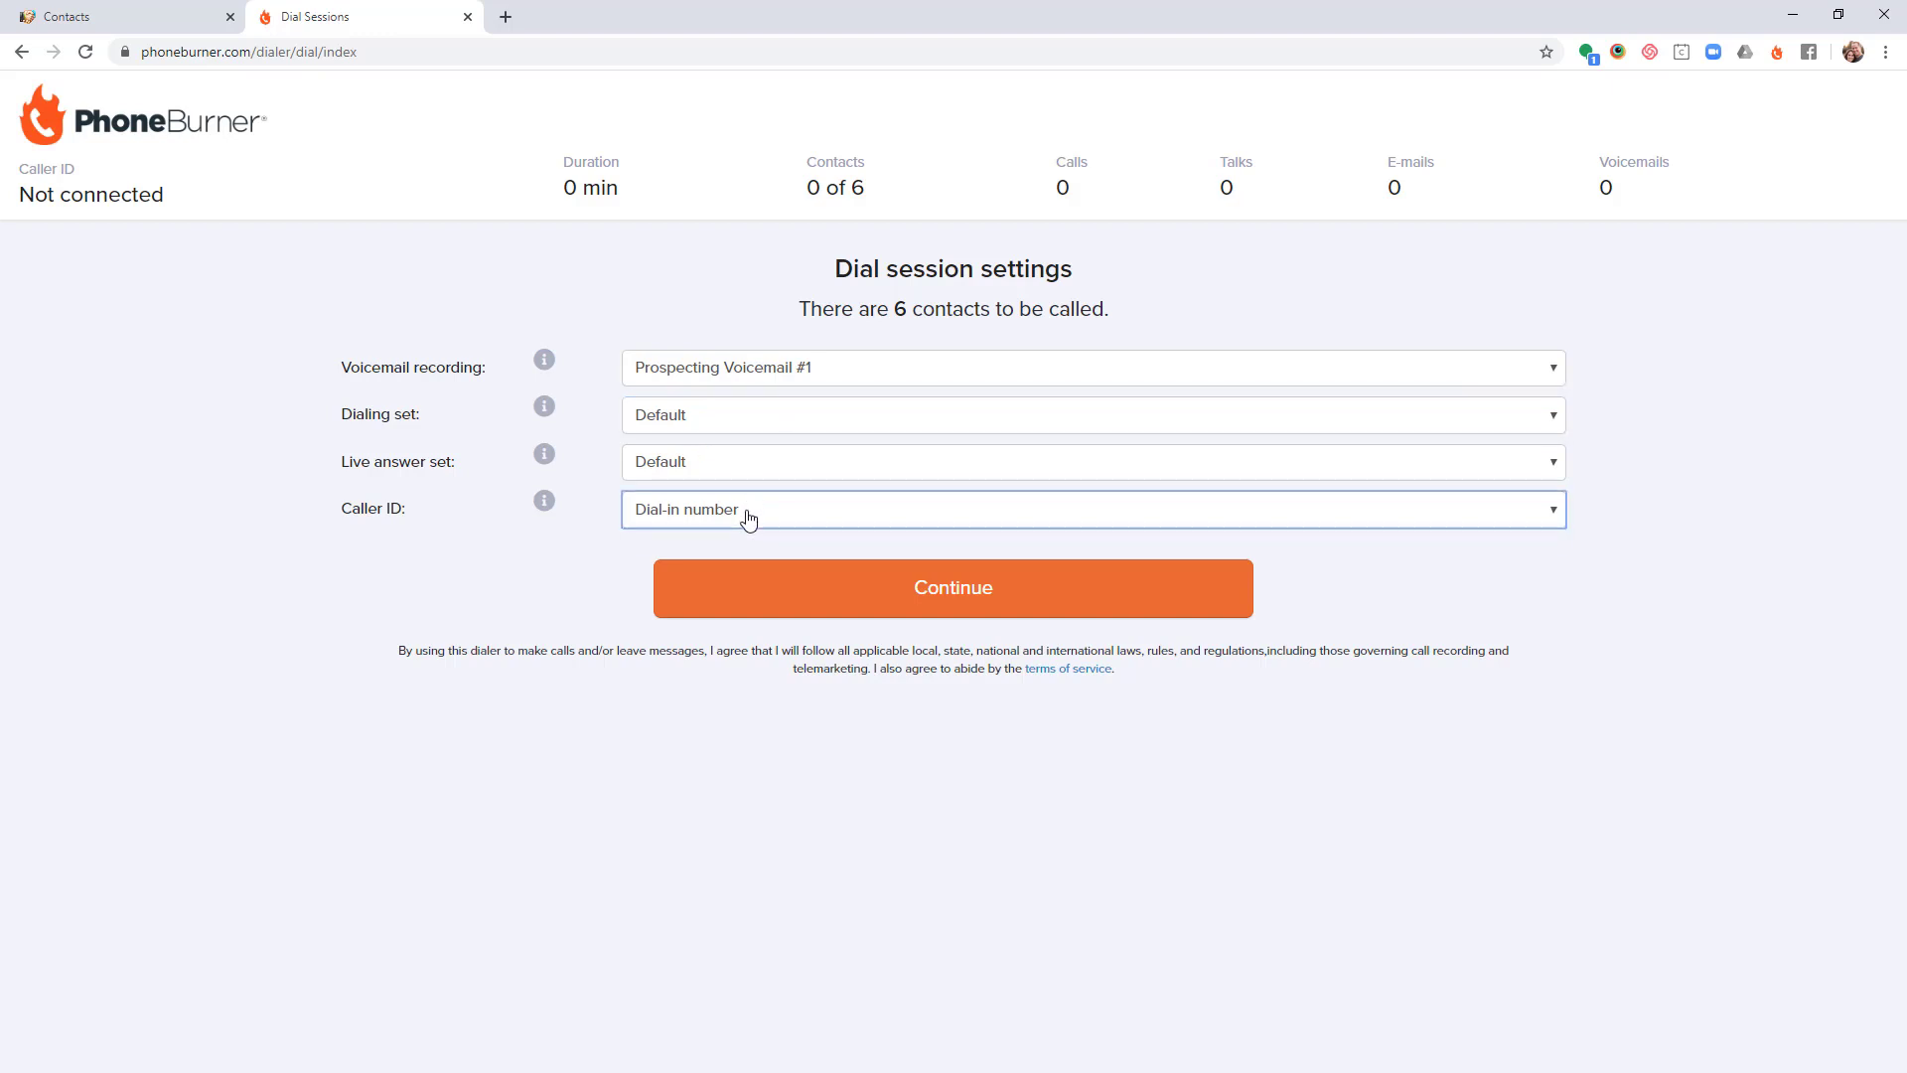
{"action": "left_click", "coordinate": [749, 519]}
{"action": "left_click", "coordinate": [990, 602]}
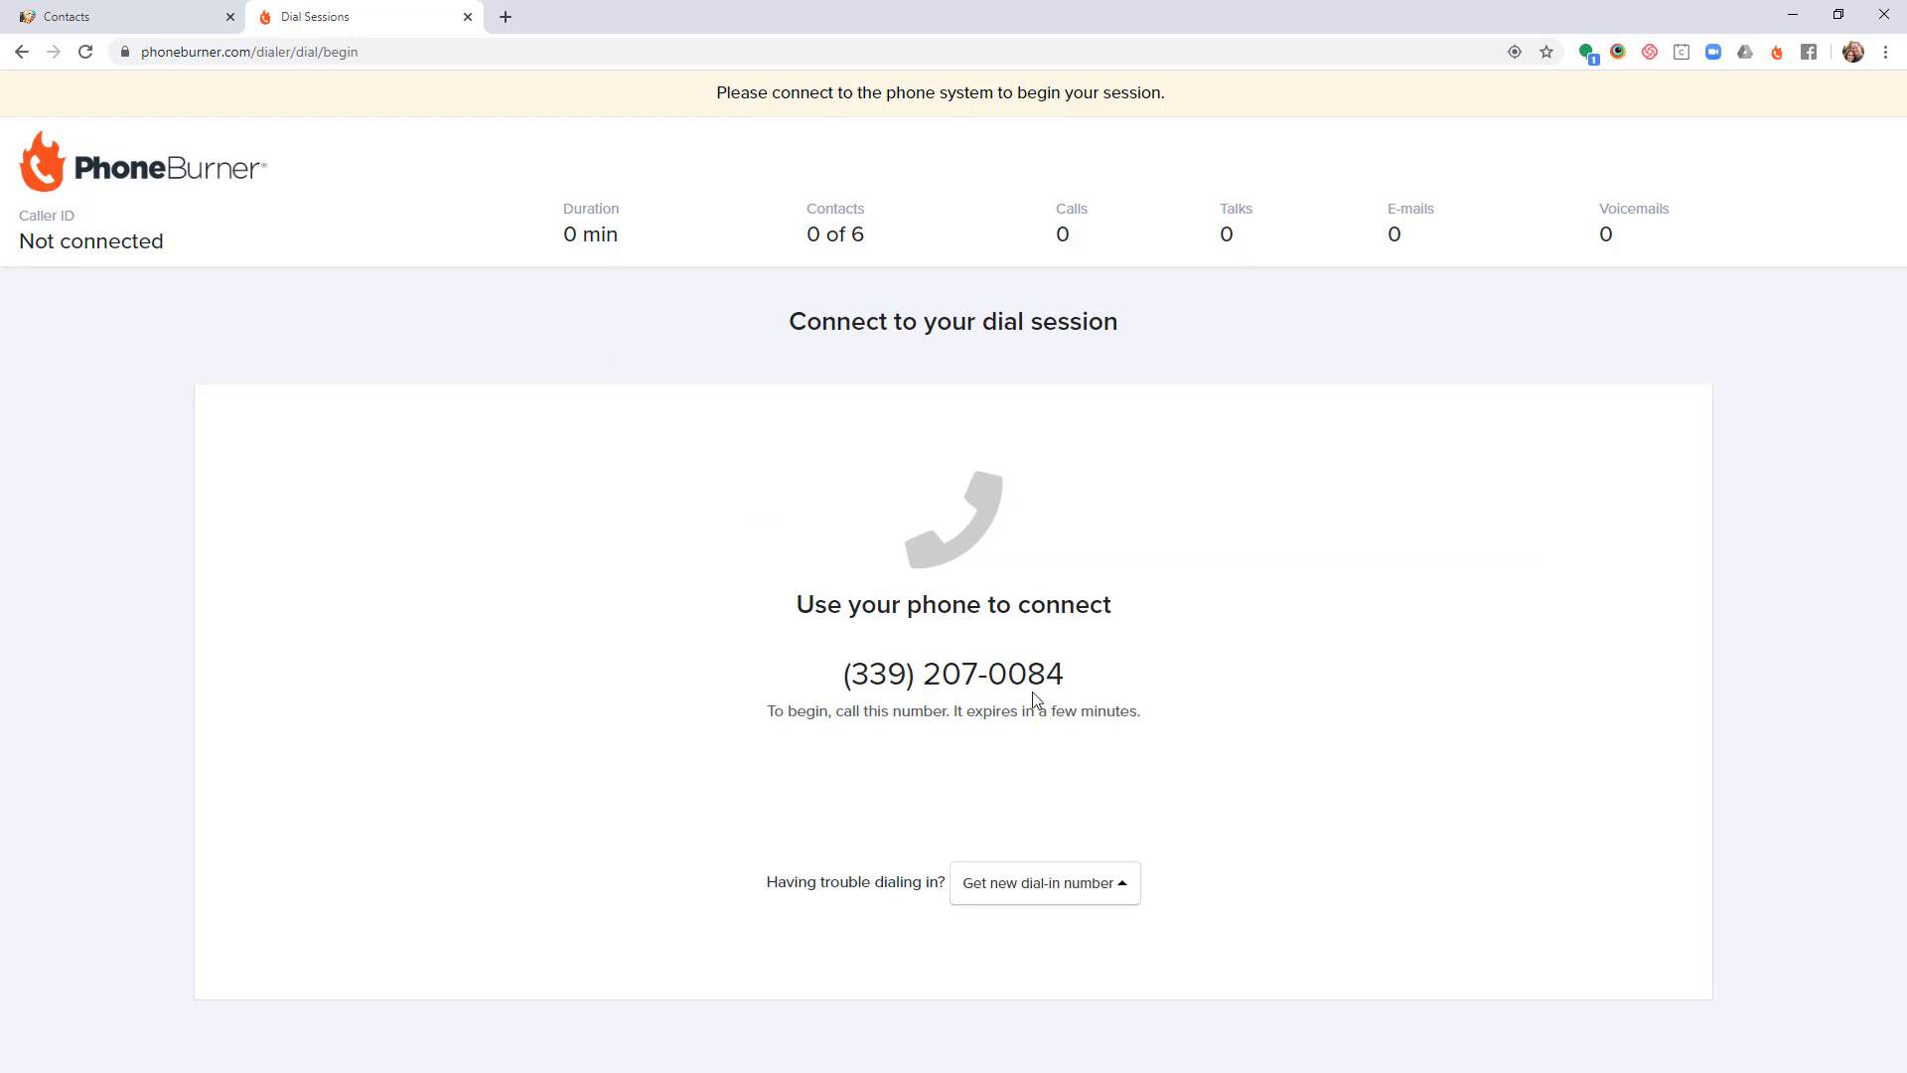
- Connect the phone to the dial session so it is ready to call Invisible Woman
{"action": "left_click", "coordinate": [1092, 687]}
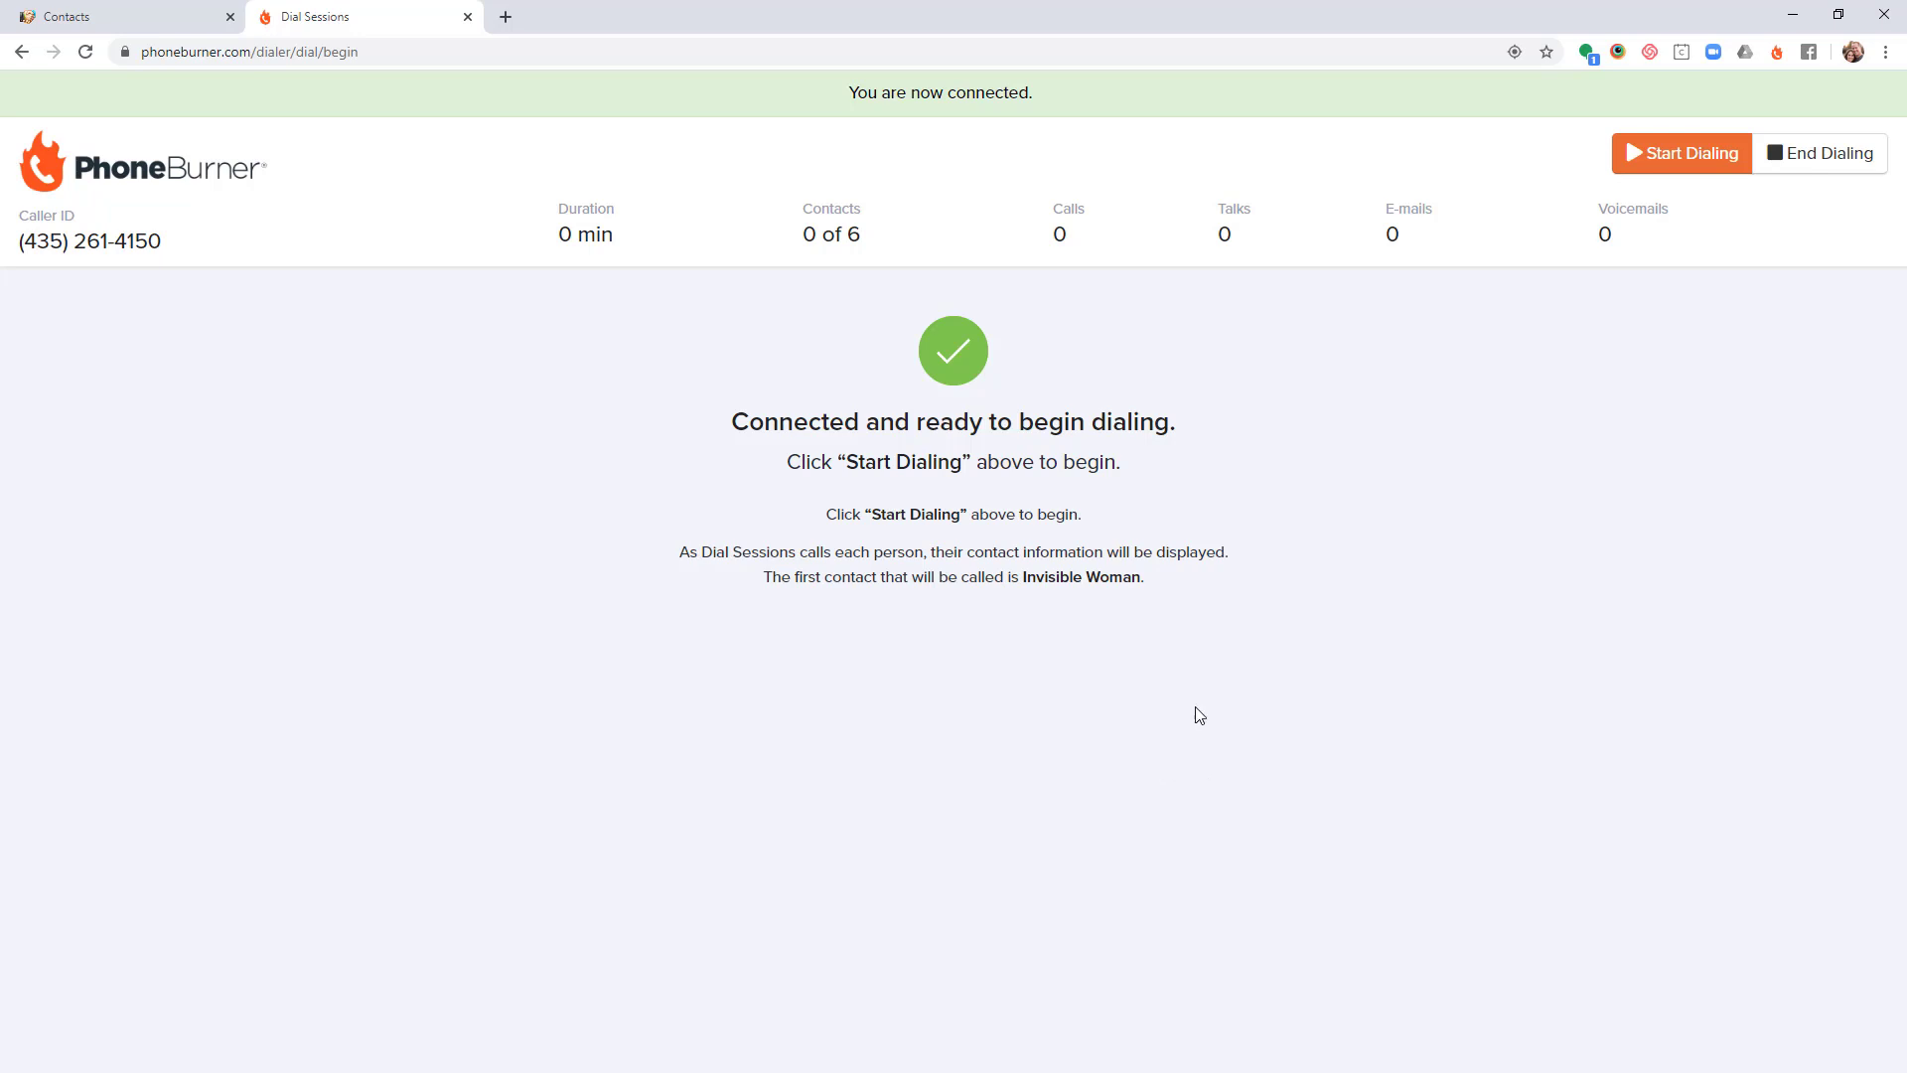
- Start dialing and log voicemails for Invisible Woman and Blue Beetle
{"action": "left_click", "coordinate": [1663, 162]}
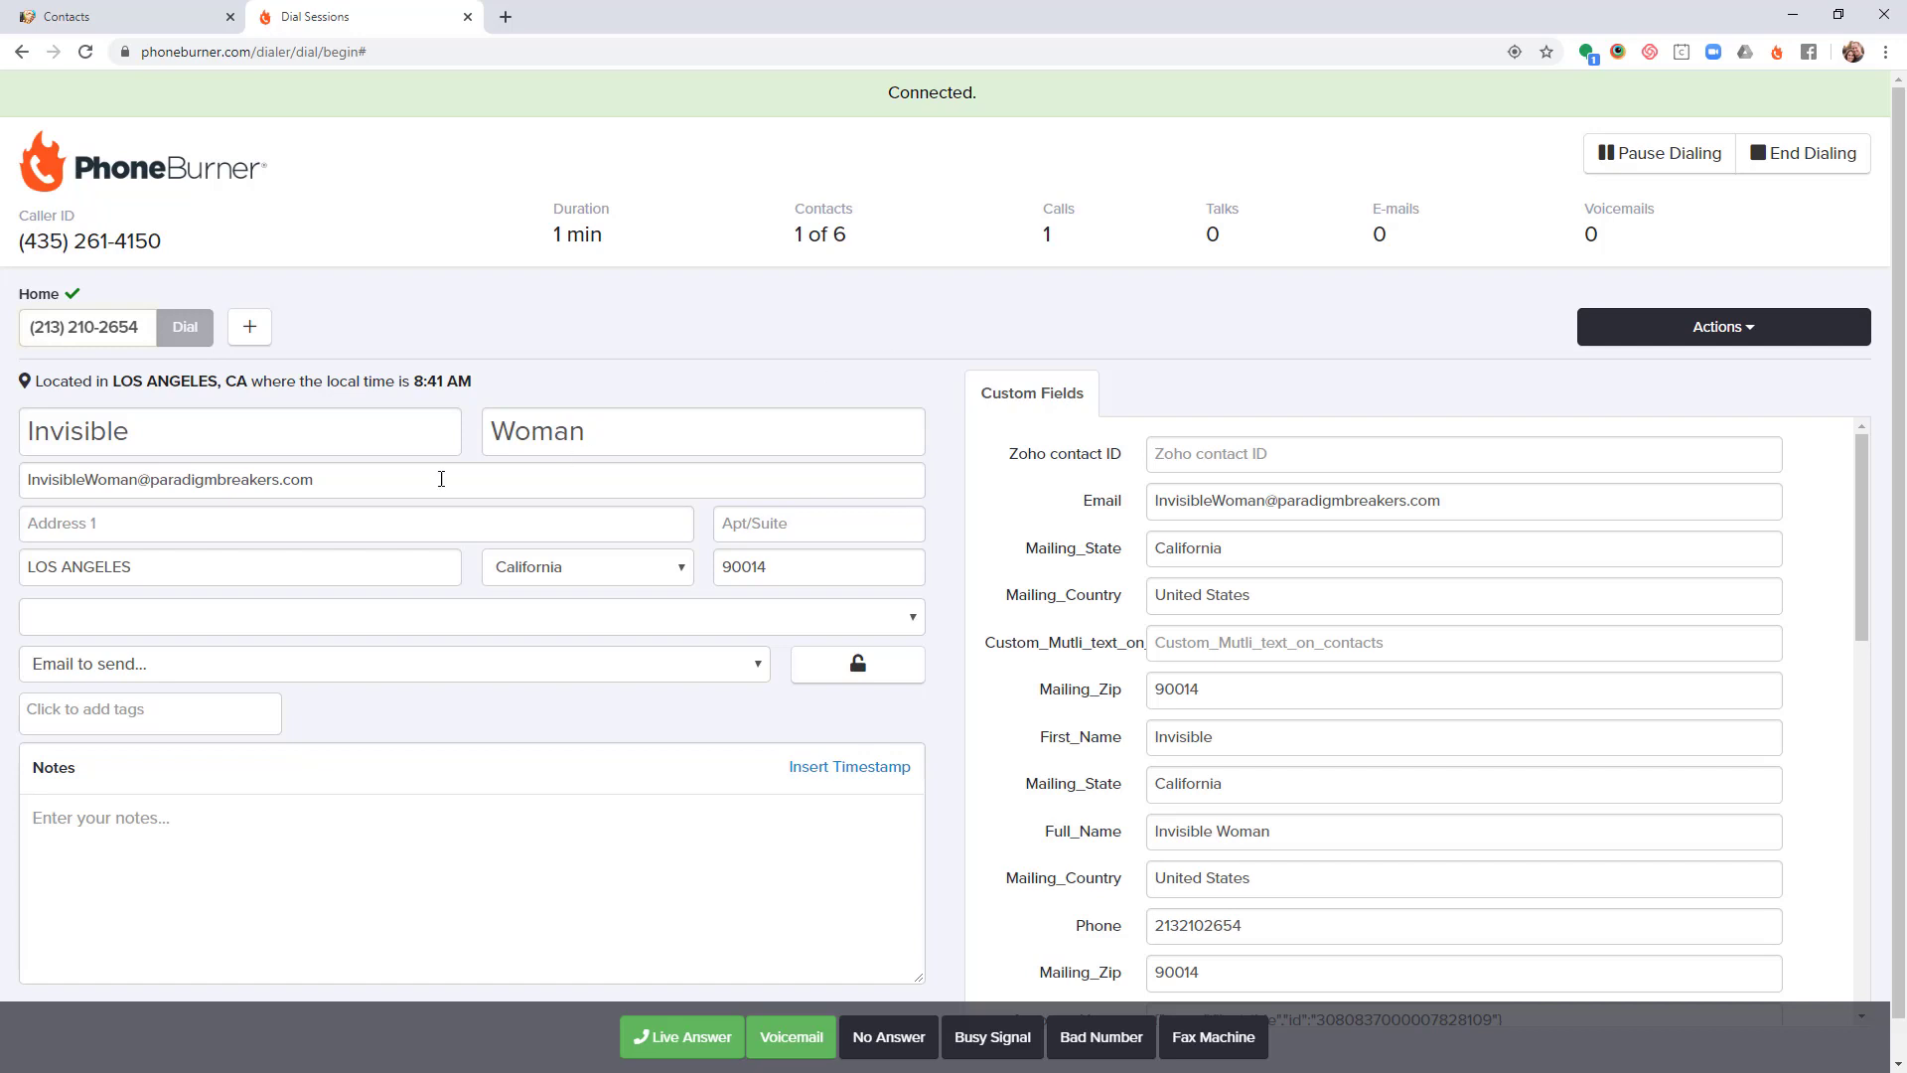
{"action": "left_click", "coordinate": [792, 1036]}
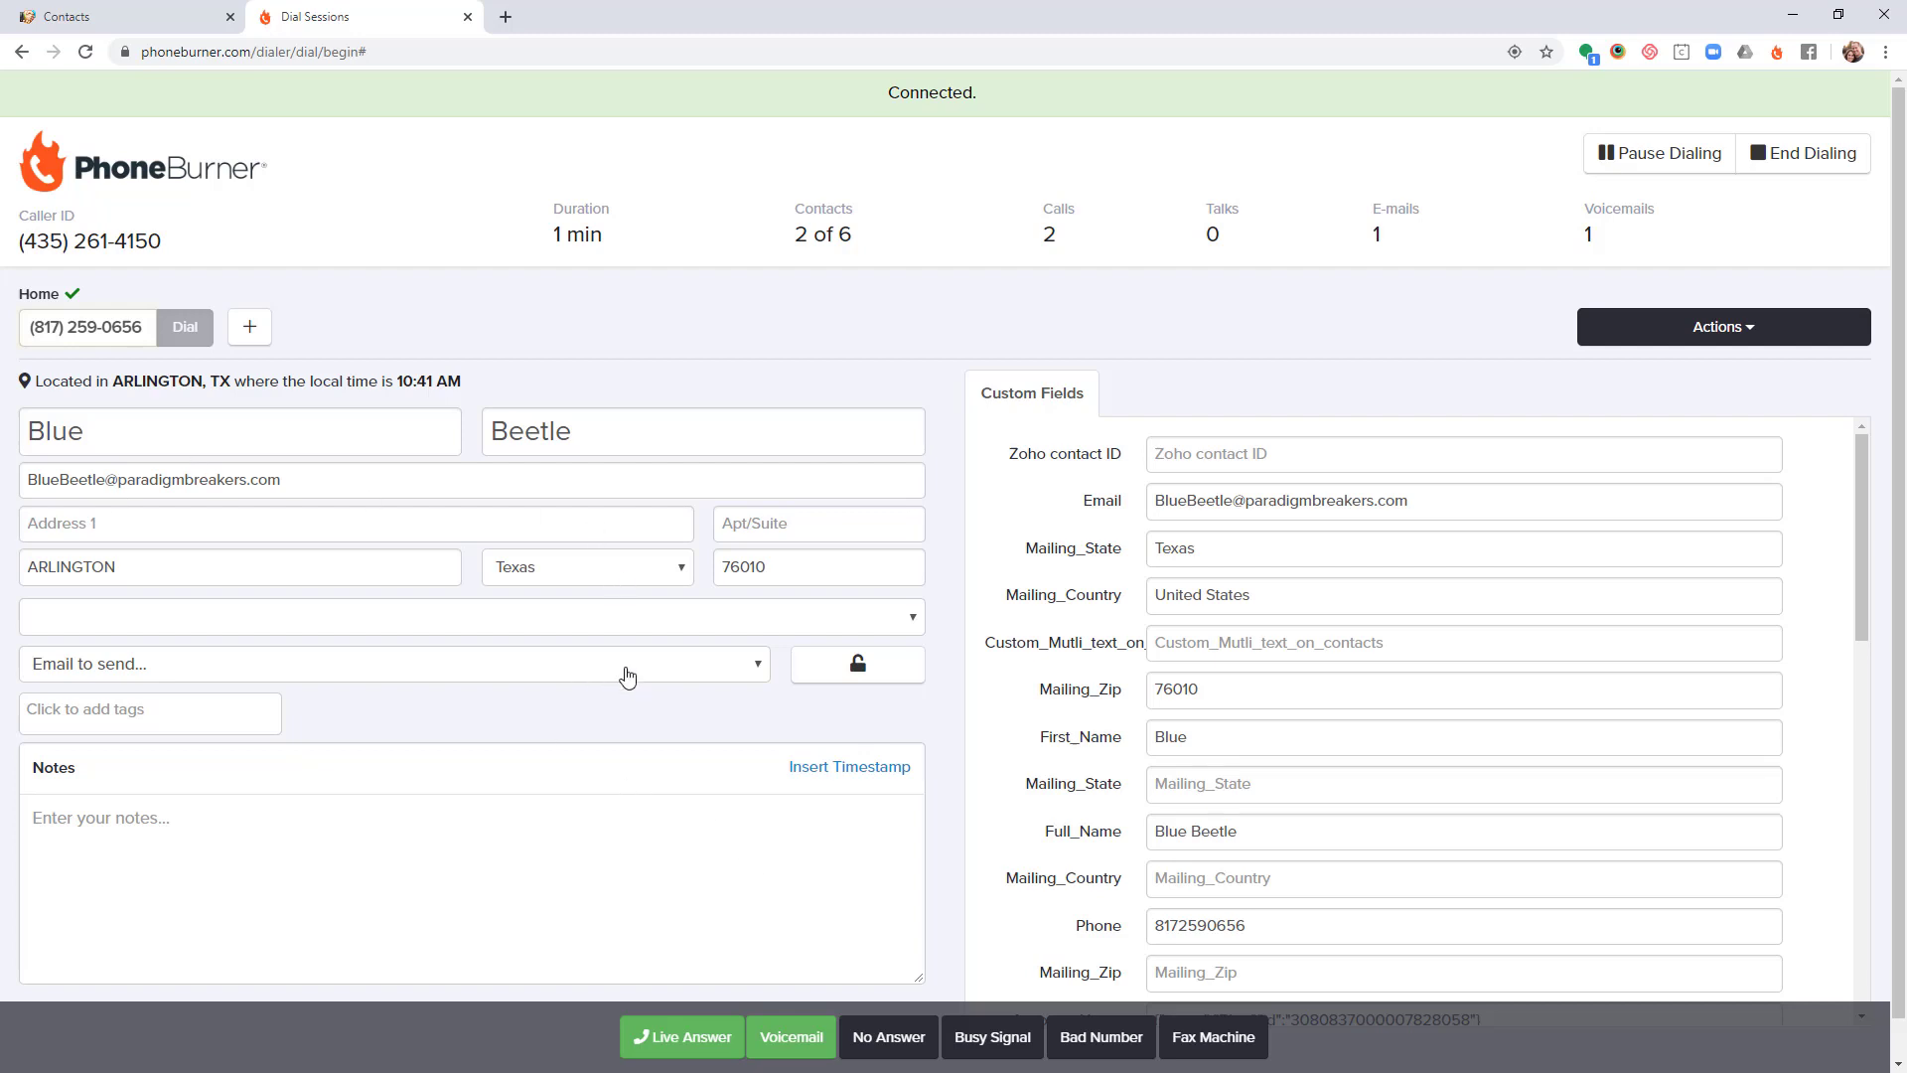
{"action": "left_click", "coordinate": [802, 1055]}
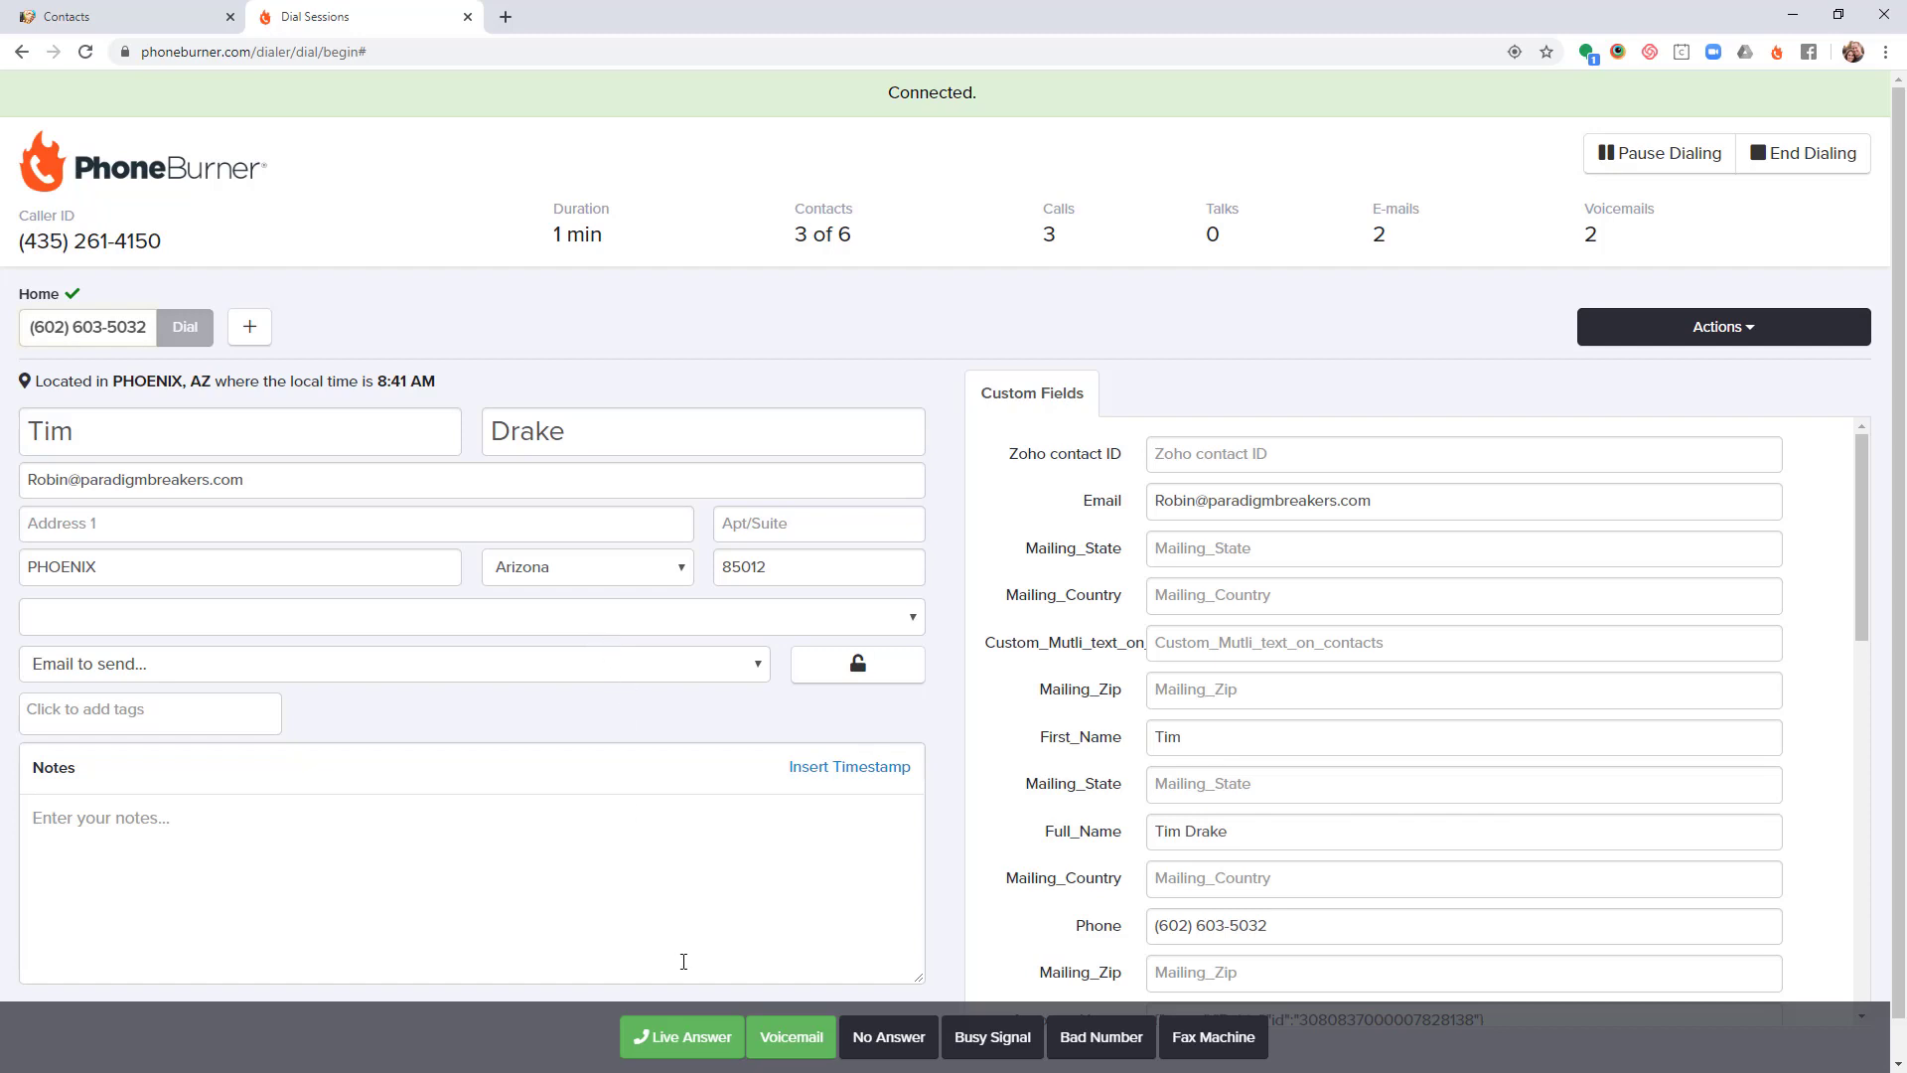
- Log Tim Drake's call as a live answer with the note 'Great call with Tim. Super sharp guy…'
{"action": "left_click", "coordinate": [680, 1038]}
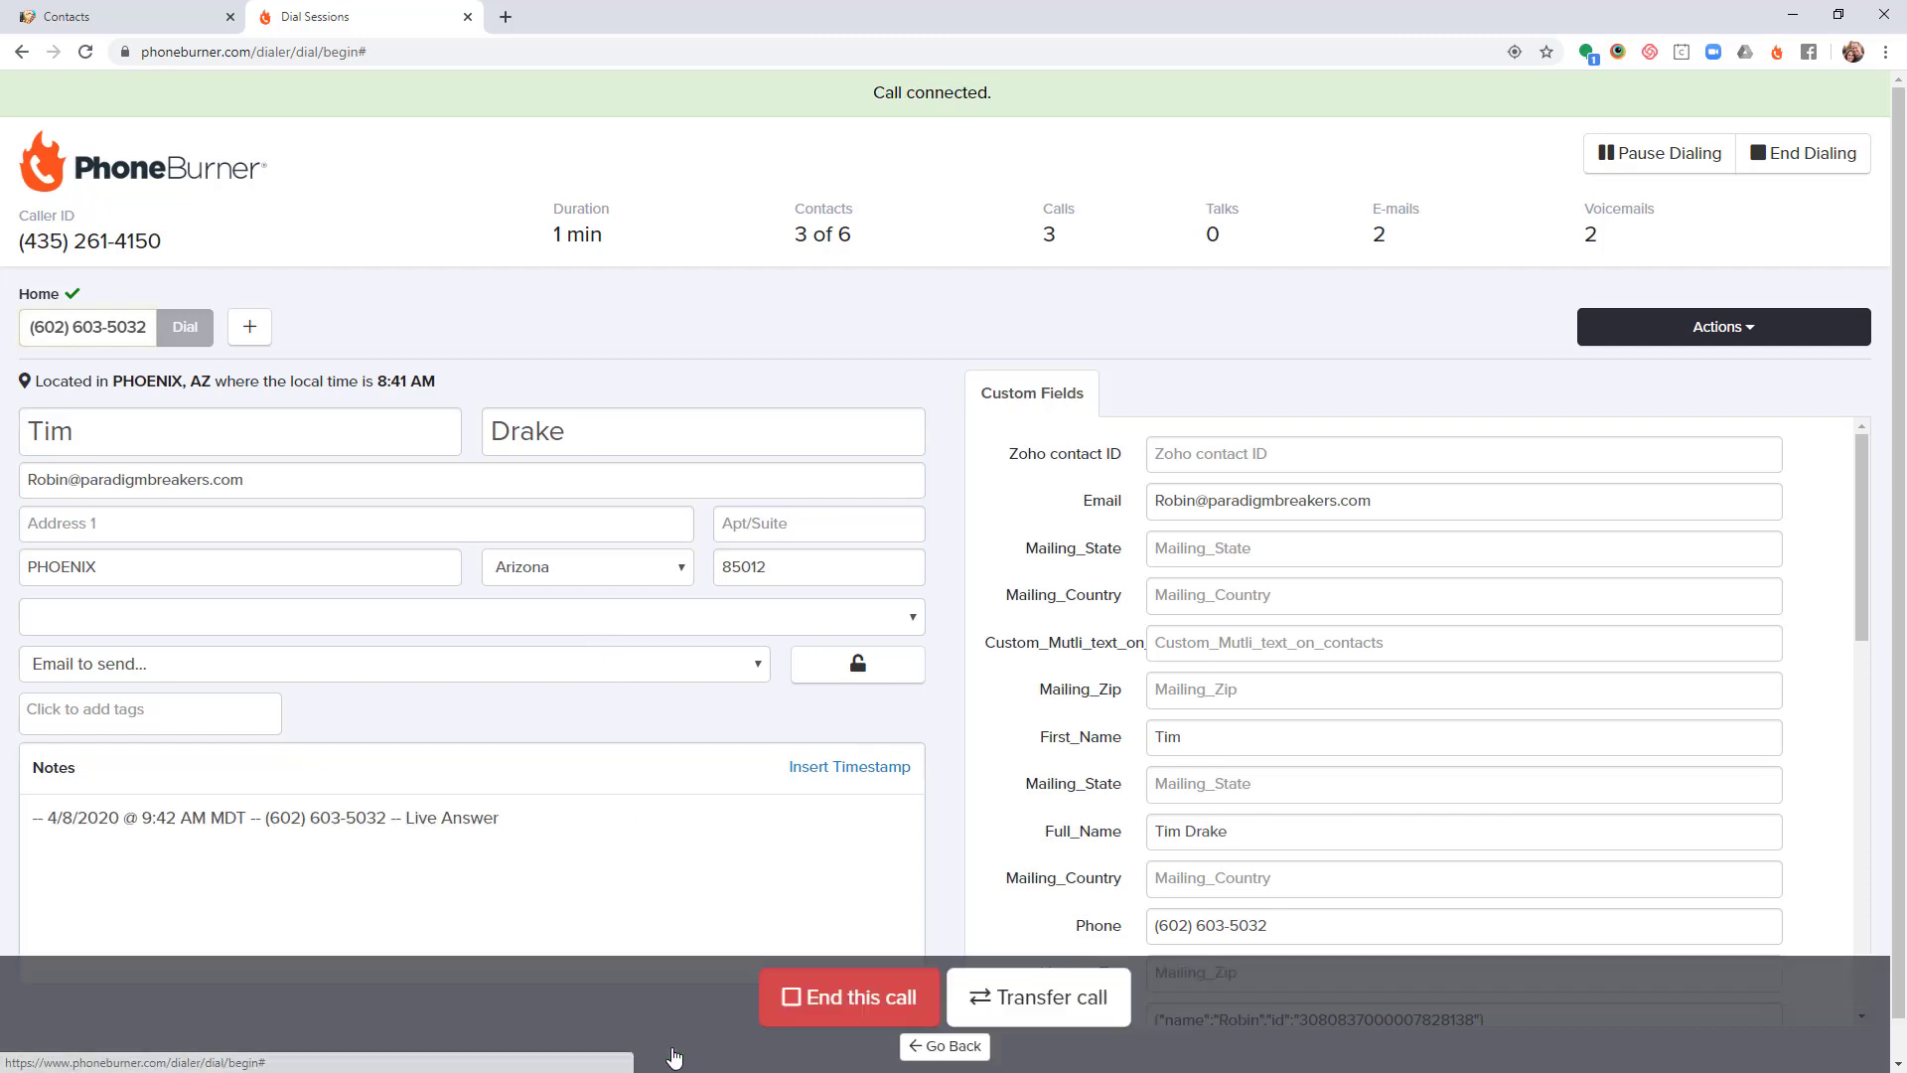
{"action": "left_click", "coordinate": [830, 1005]}
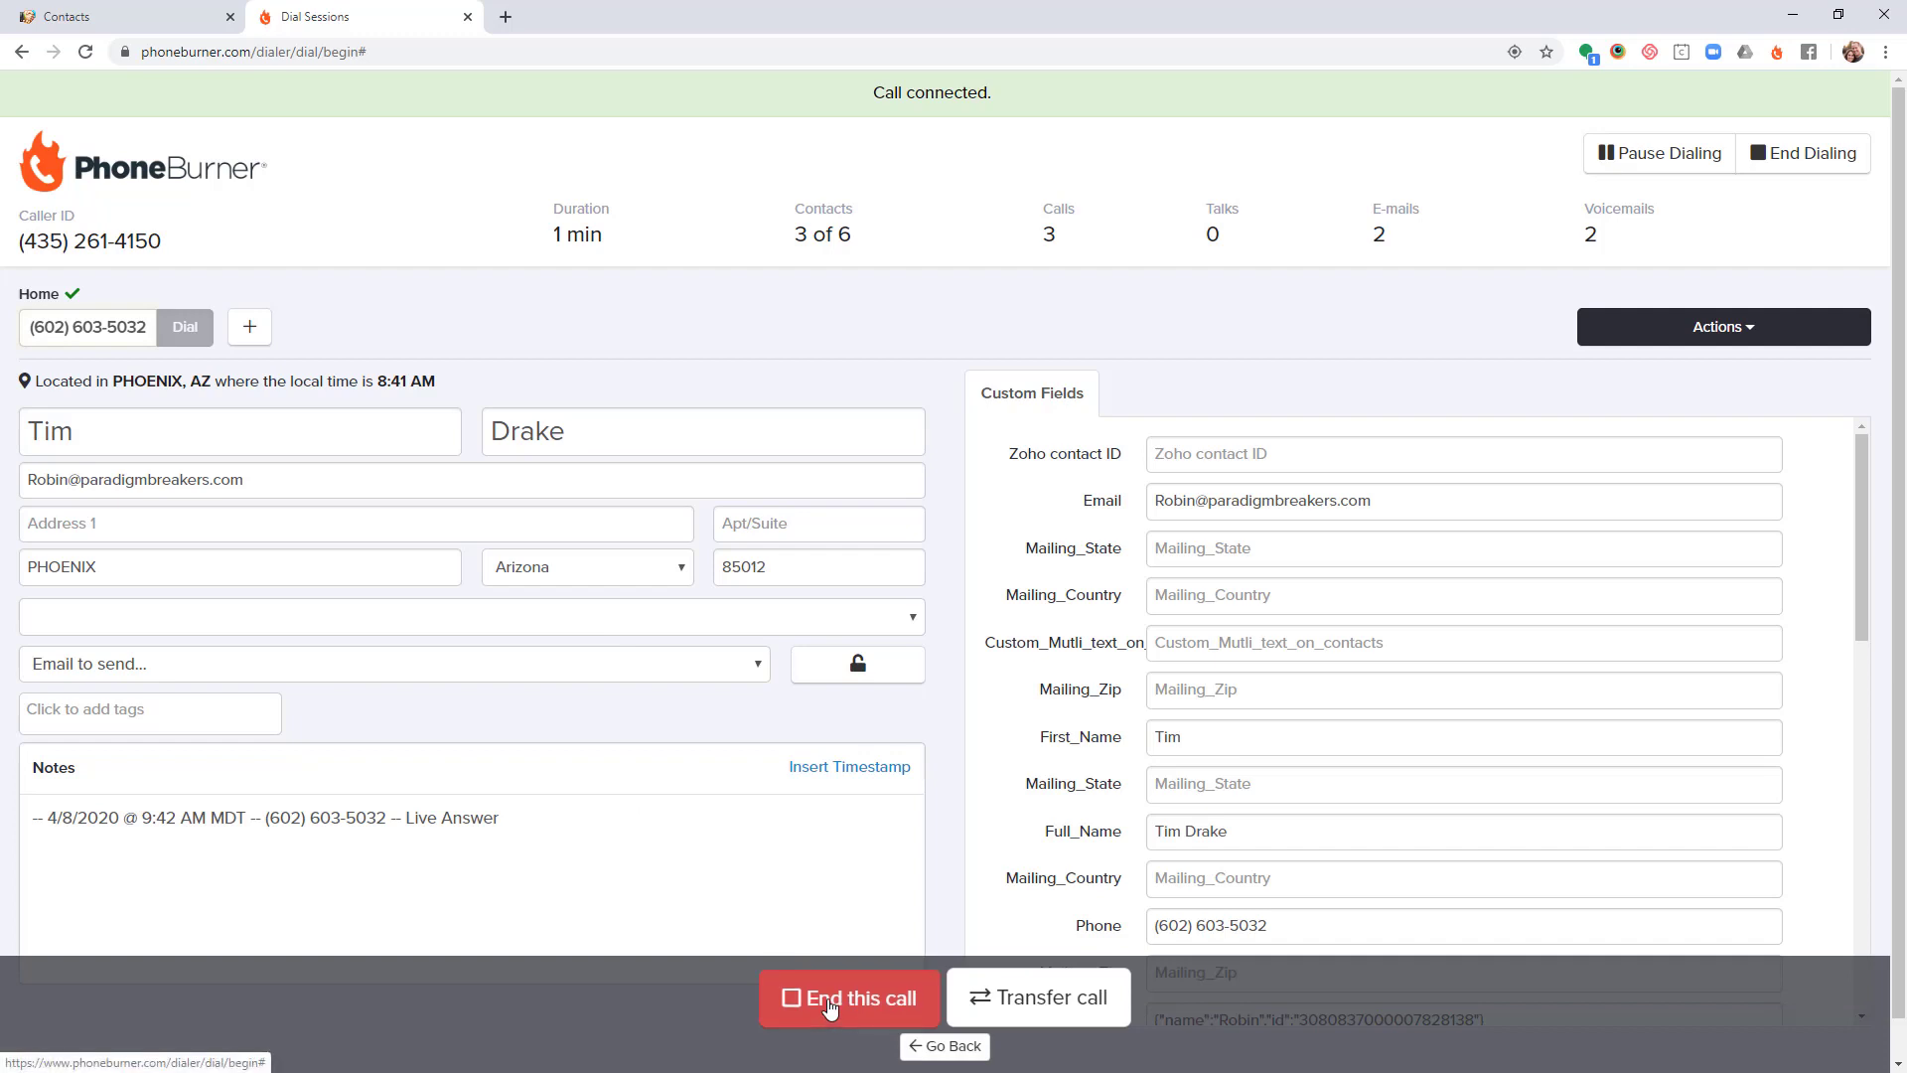
{"action": "left_click", "coordinate": [555, 823]}
{"action": "key", "text": "Return"}
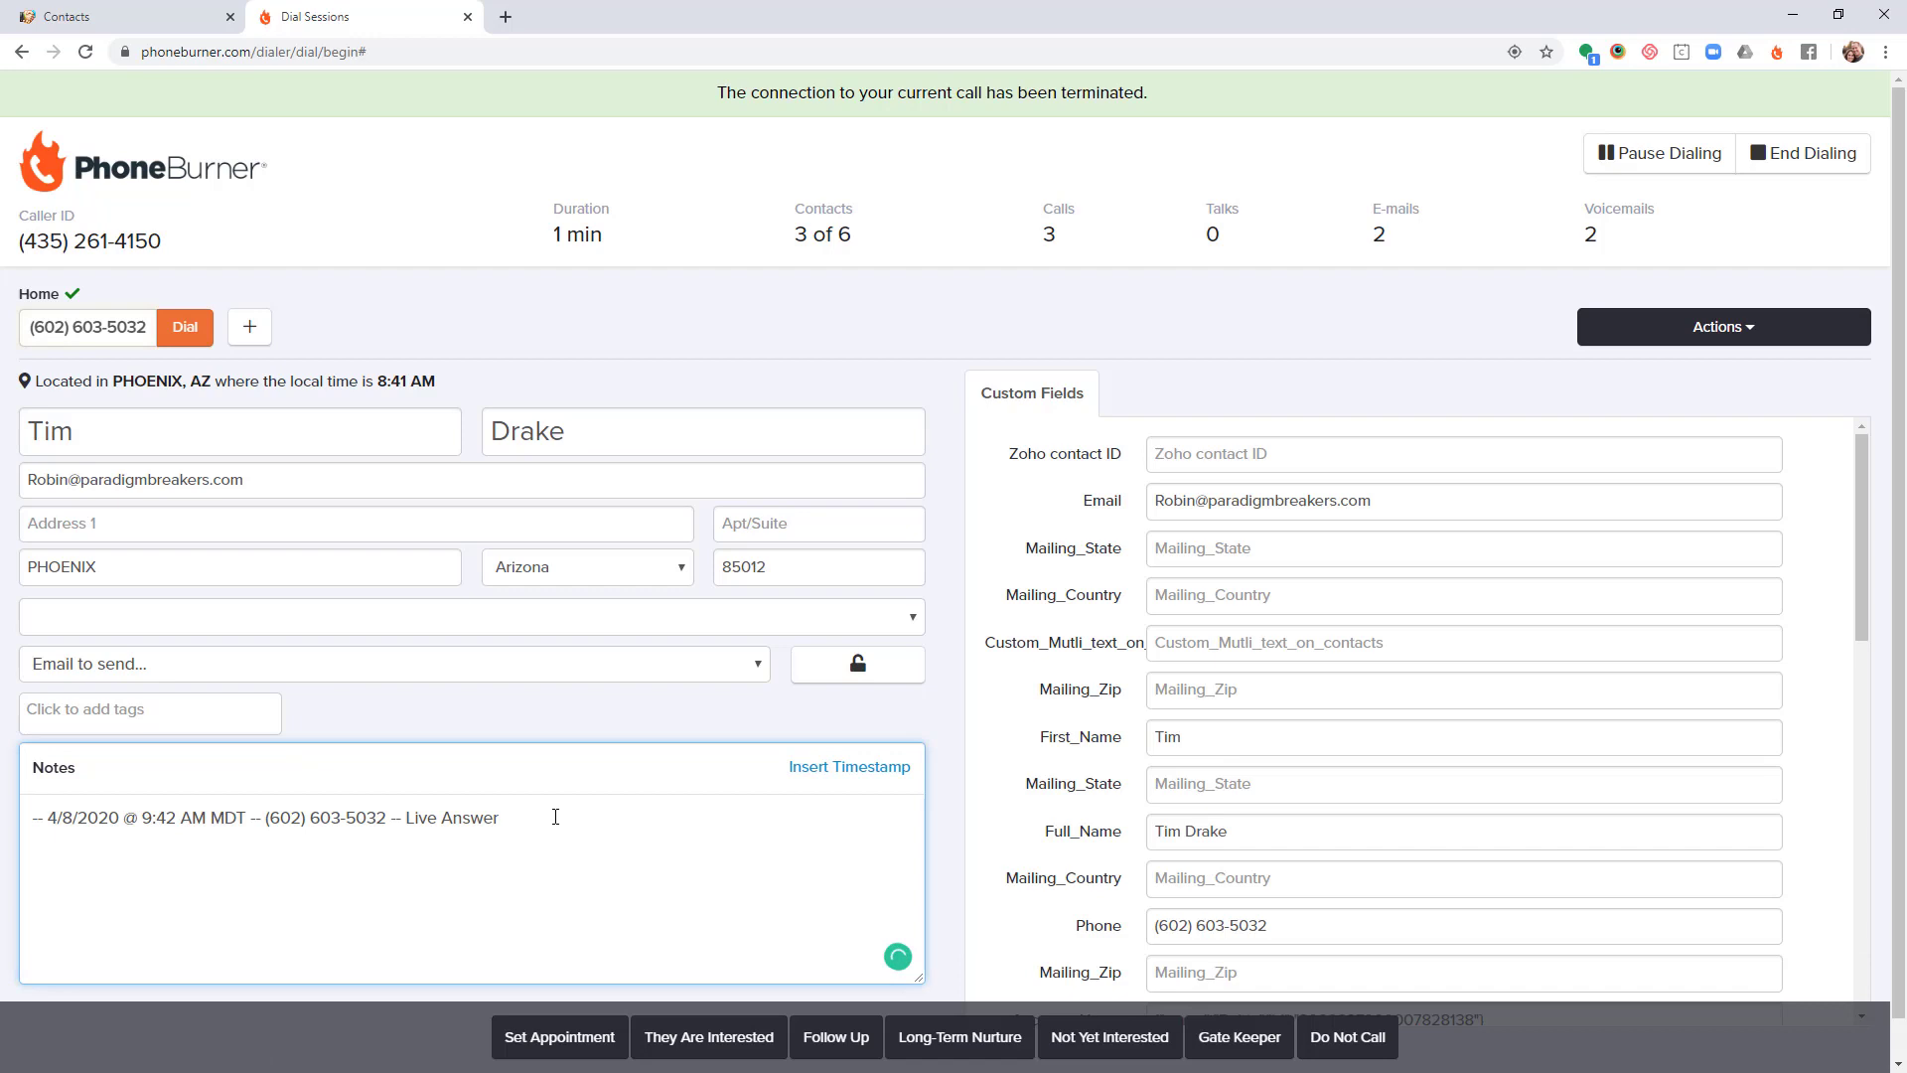
{"action": "type", "text": "Great call with Tim. Super sharp g"}
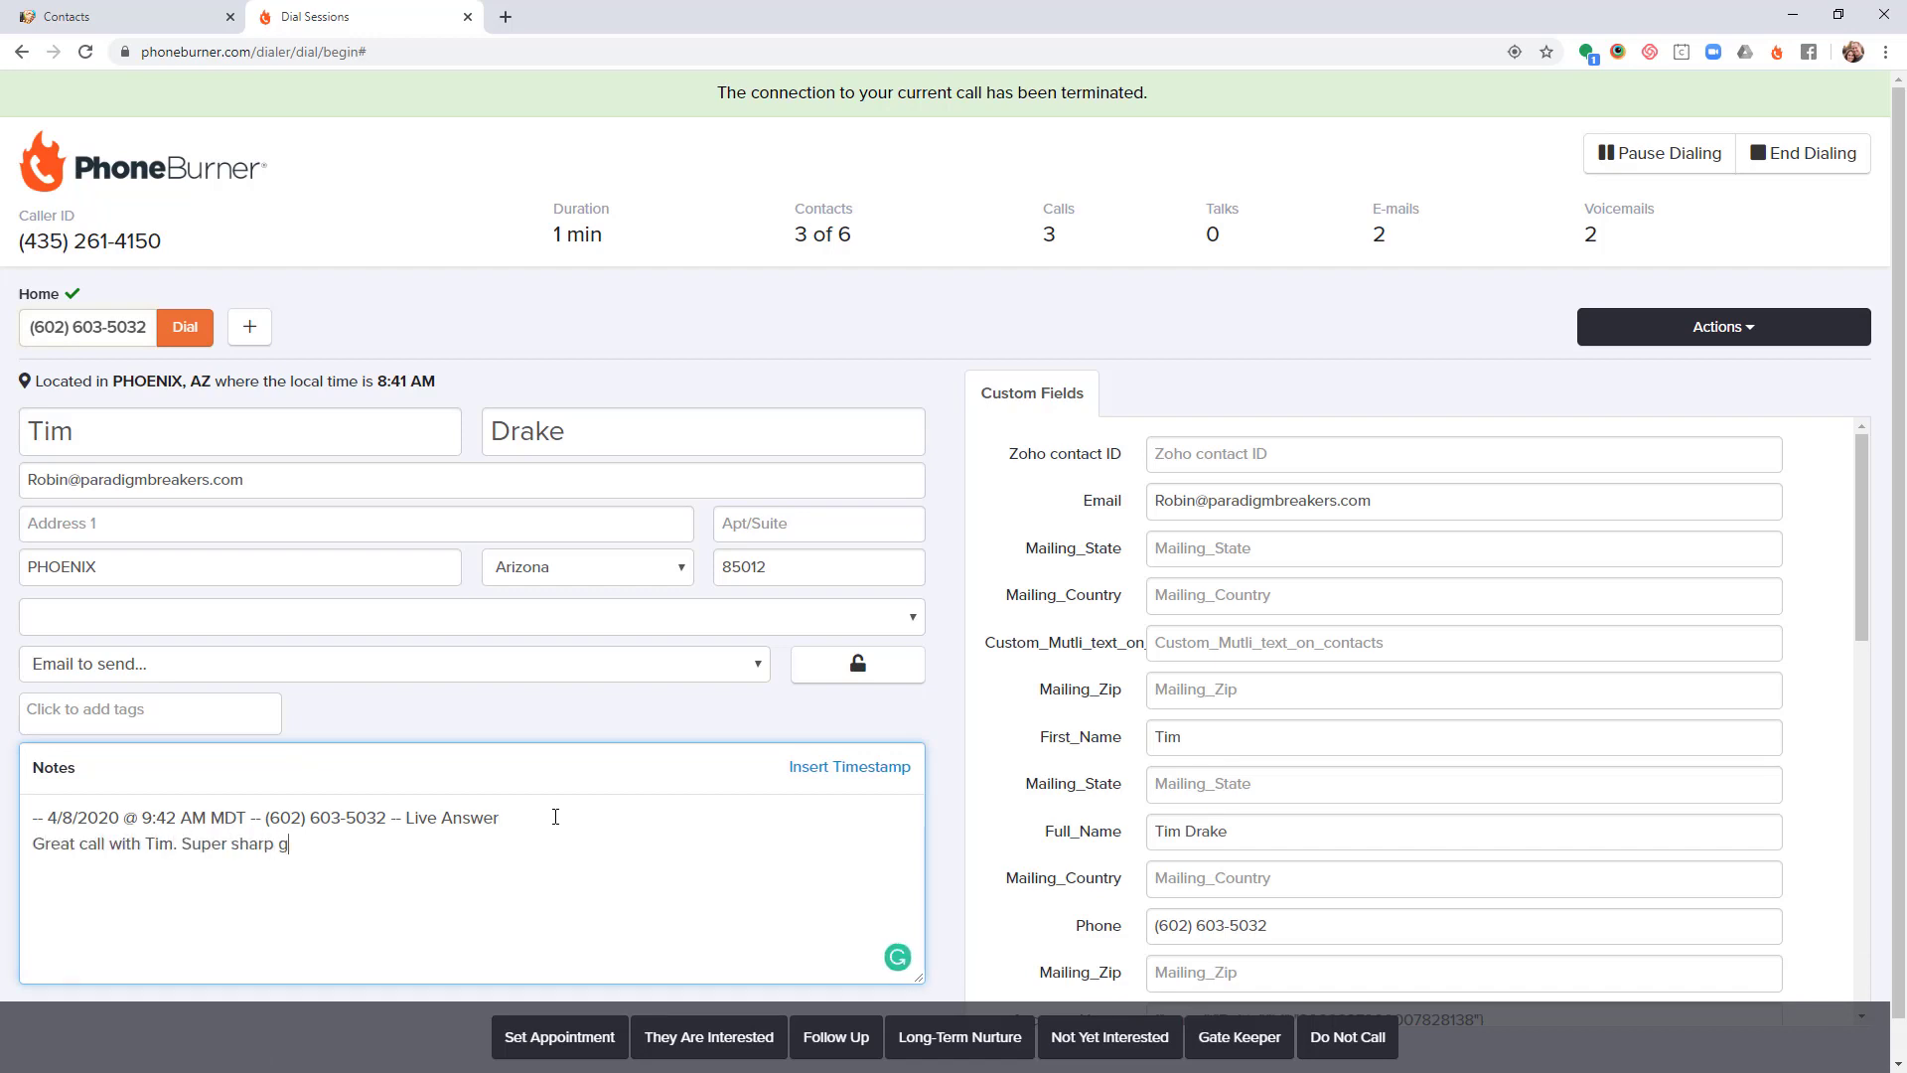
{"action": "type", "text": "uy and wants to buy all of our stuff so he can be a better person ;)"}
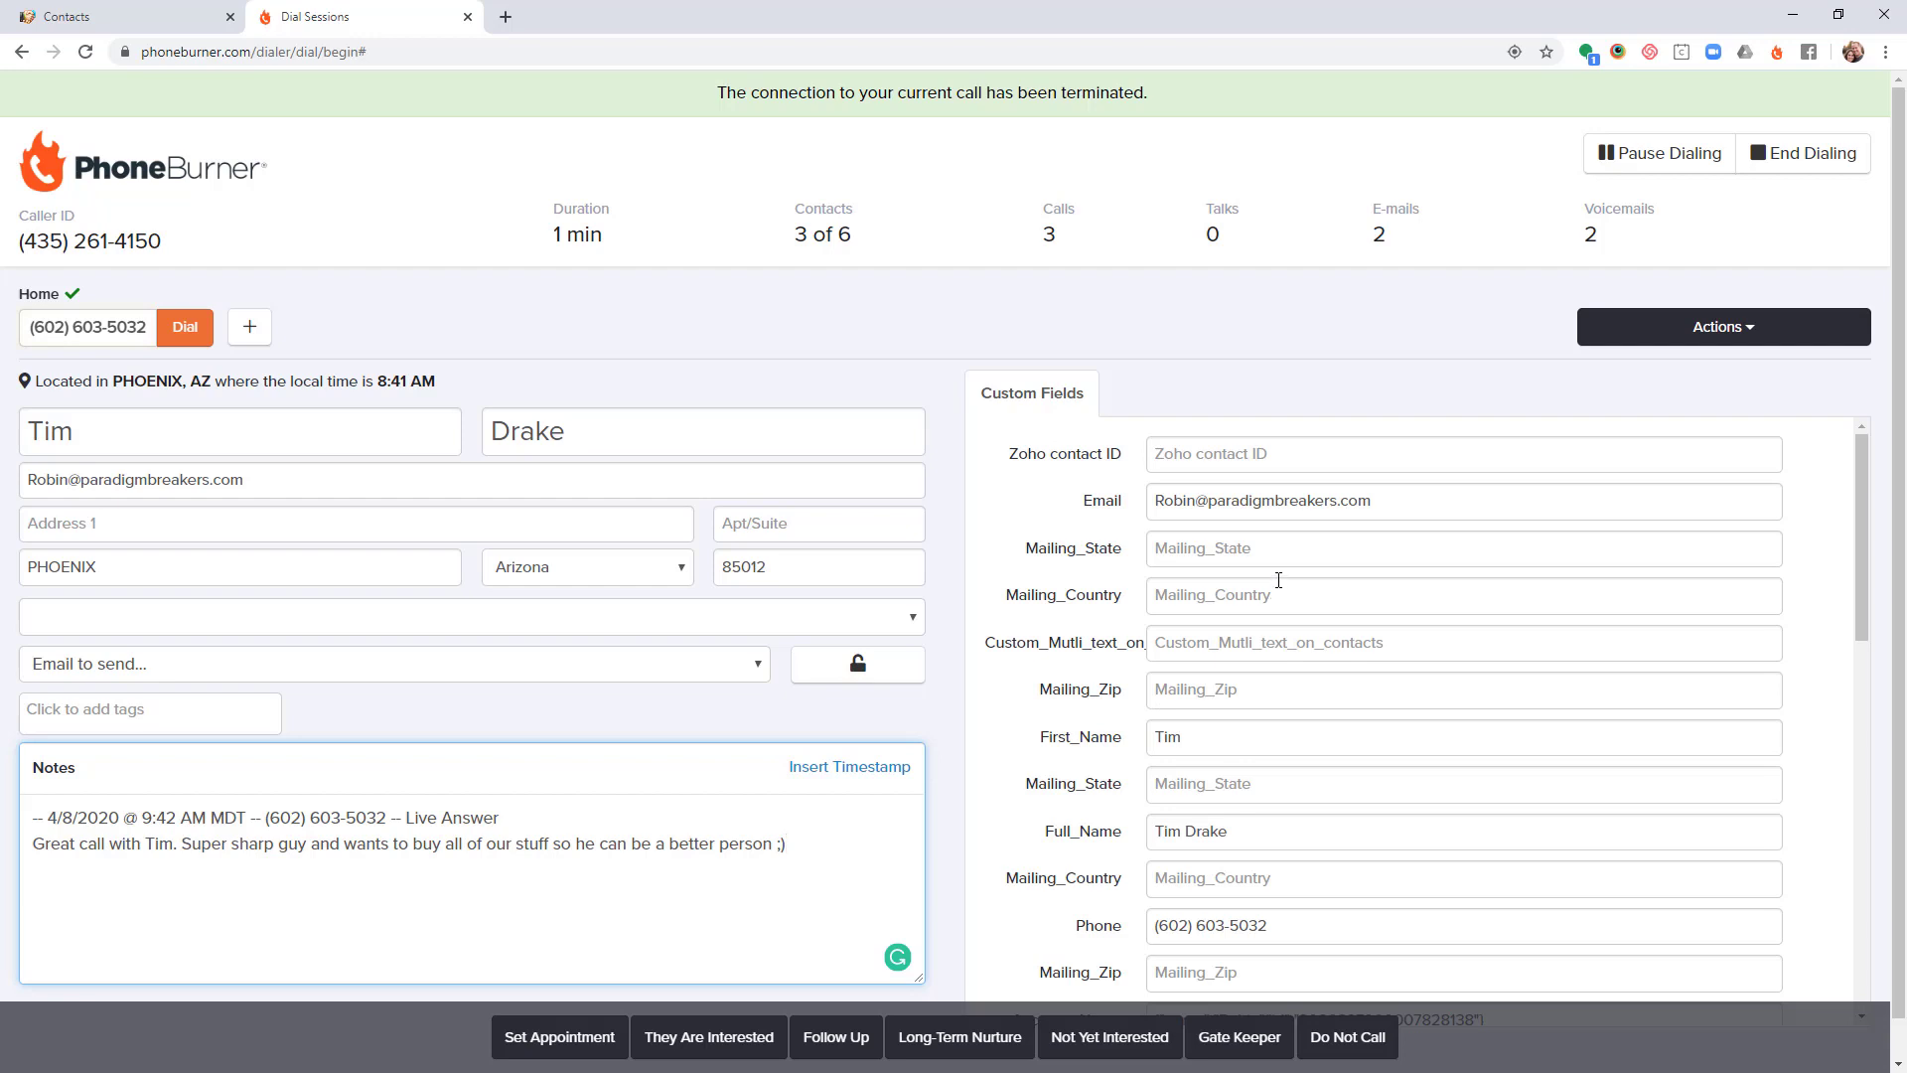
- Paste a session comment into Custom_Mutli_text_on_contacts and log an appointment set
{"action": "left_click", "coordinate": [1202, 646]}
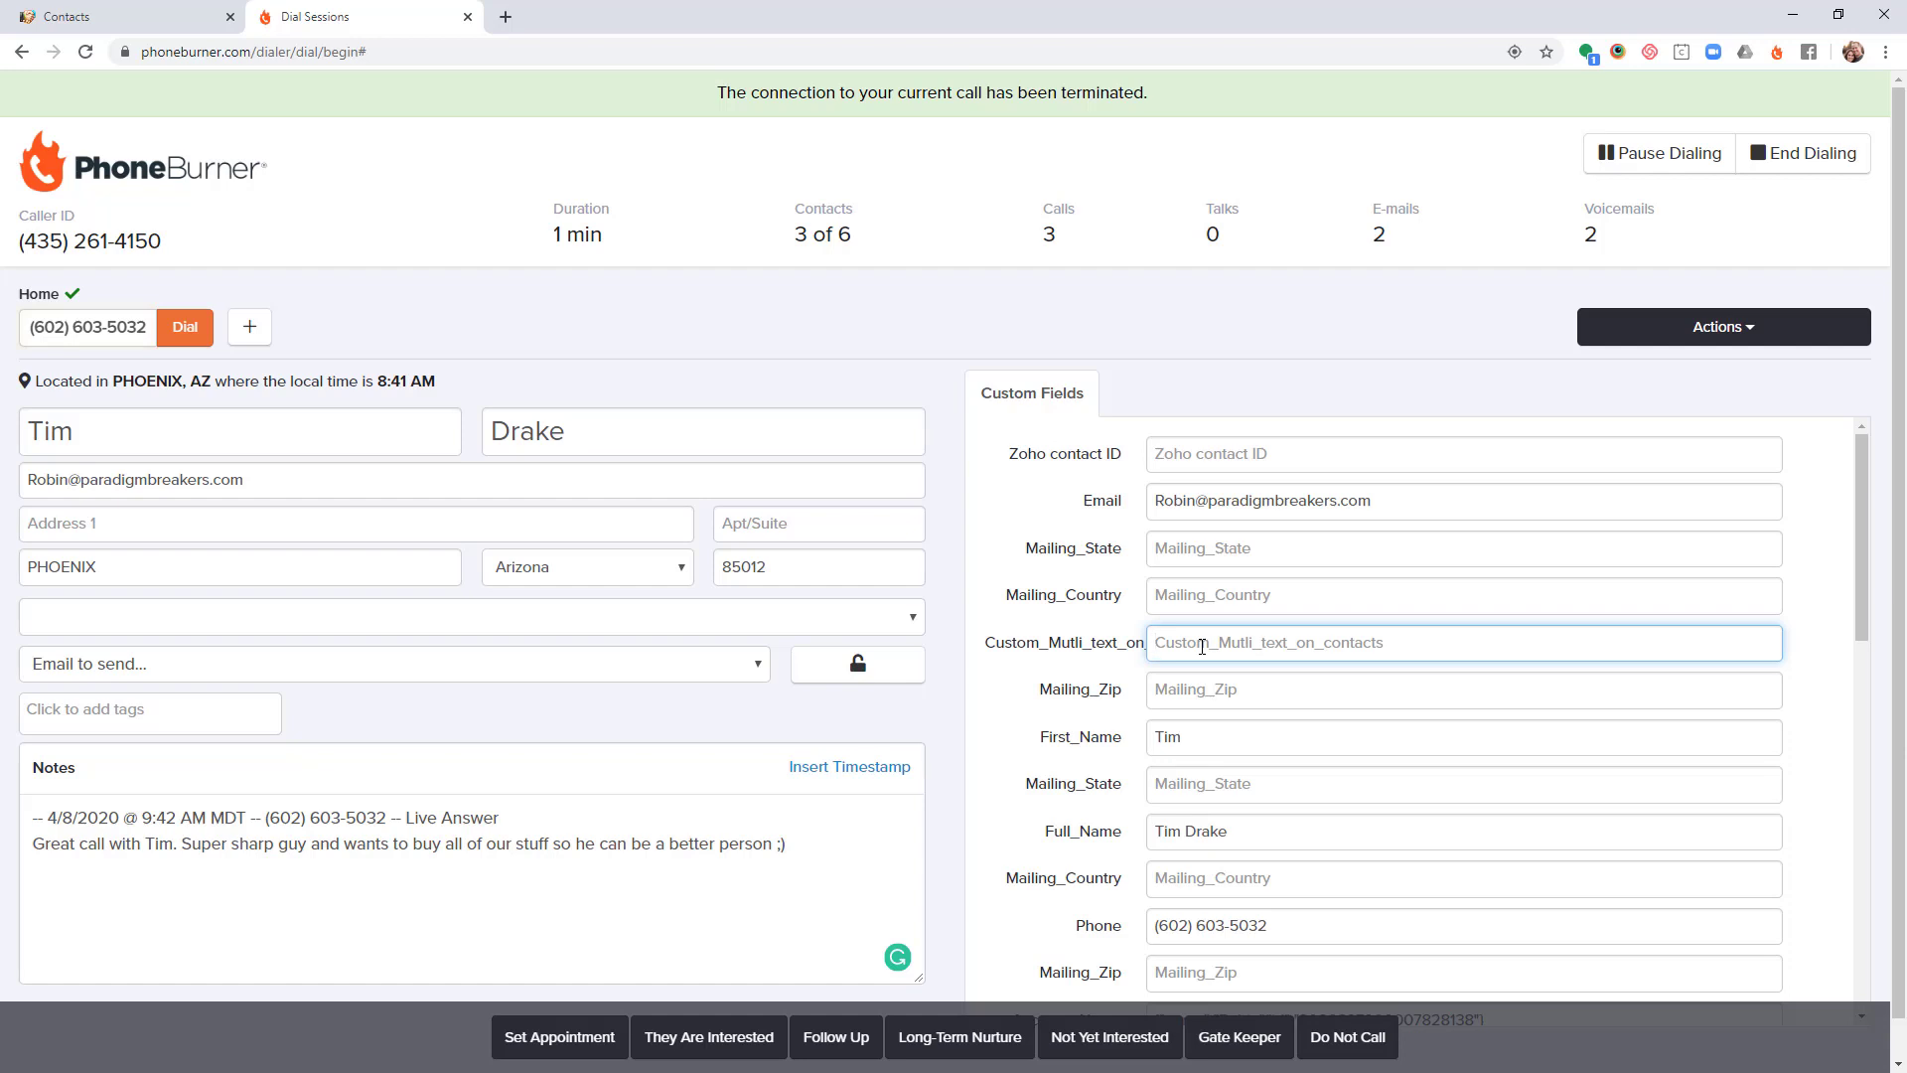
{"action": "type", "text": "Adding additional comments from the session"}
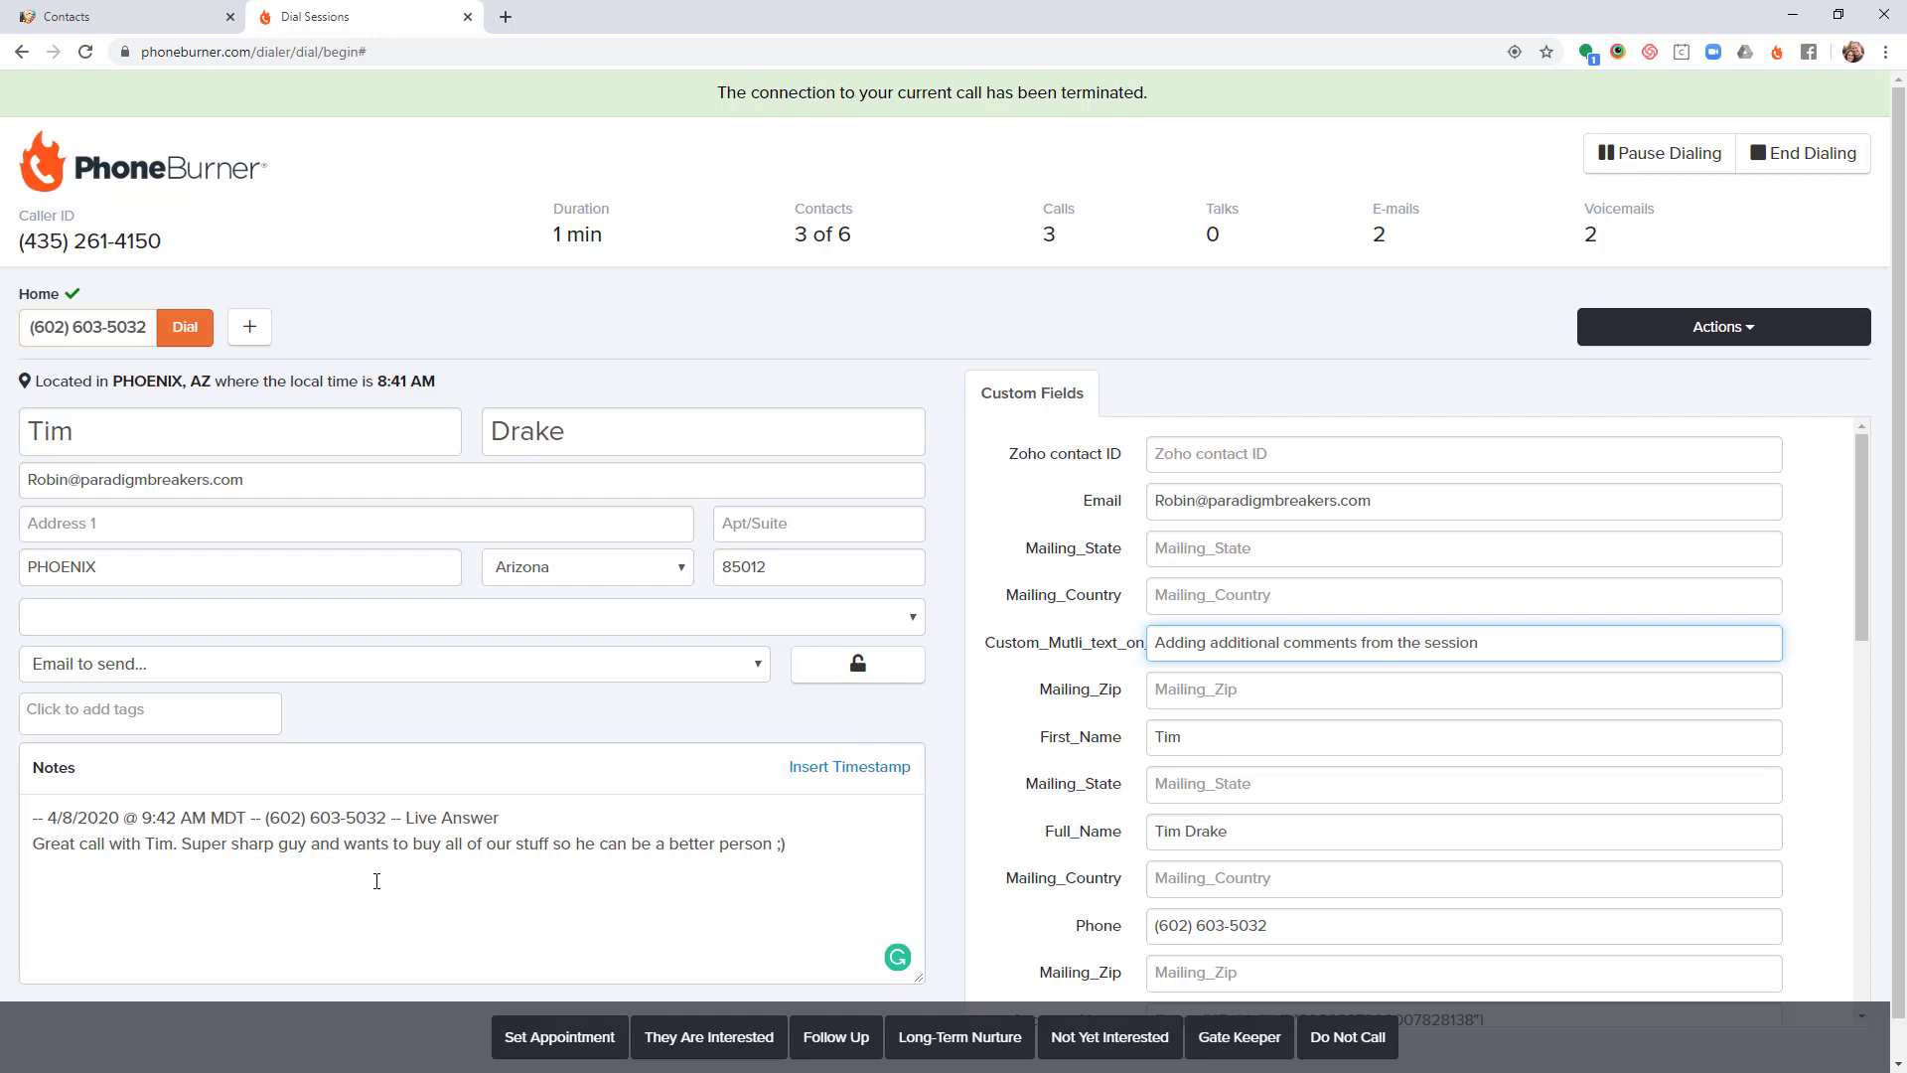
{"action": "left_click", "coordinate": [583, 1043]}
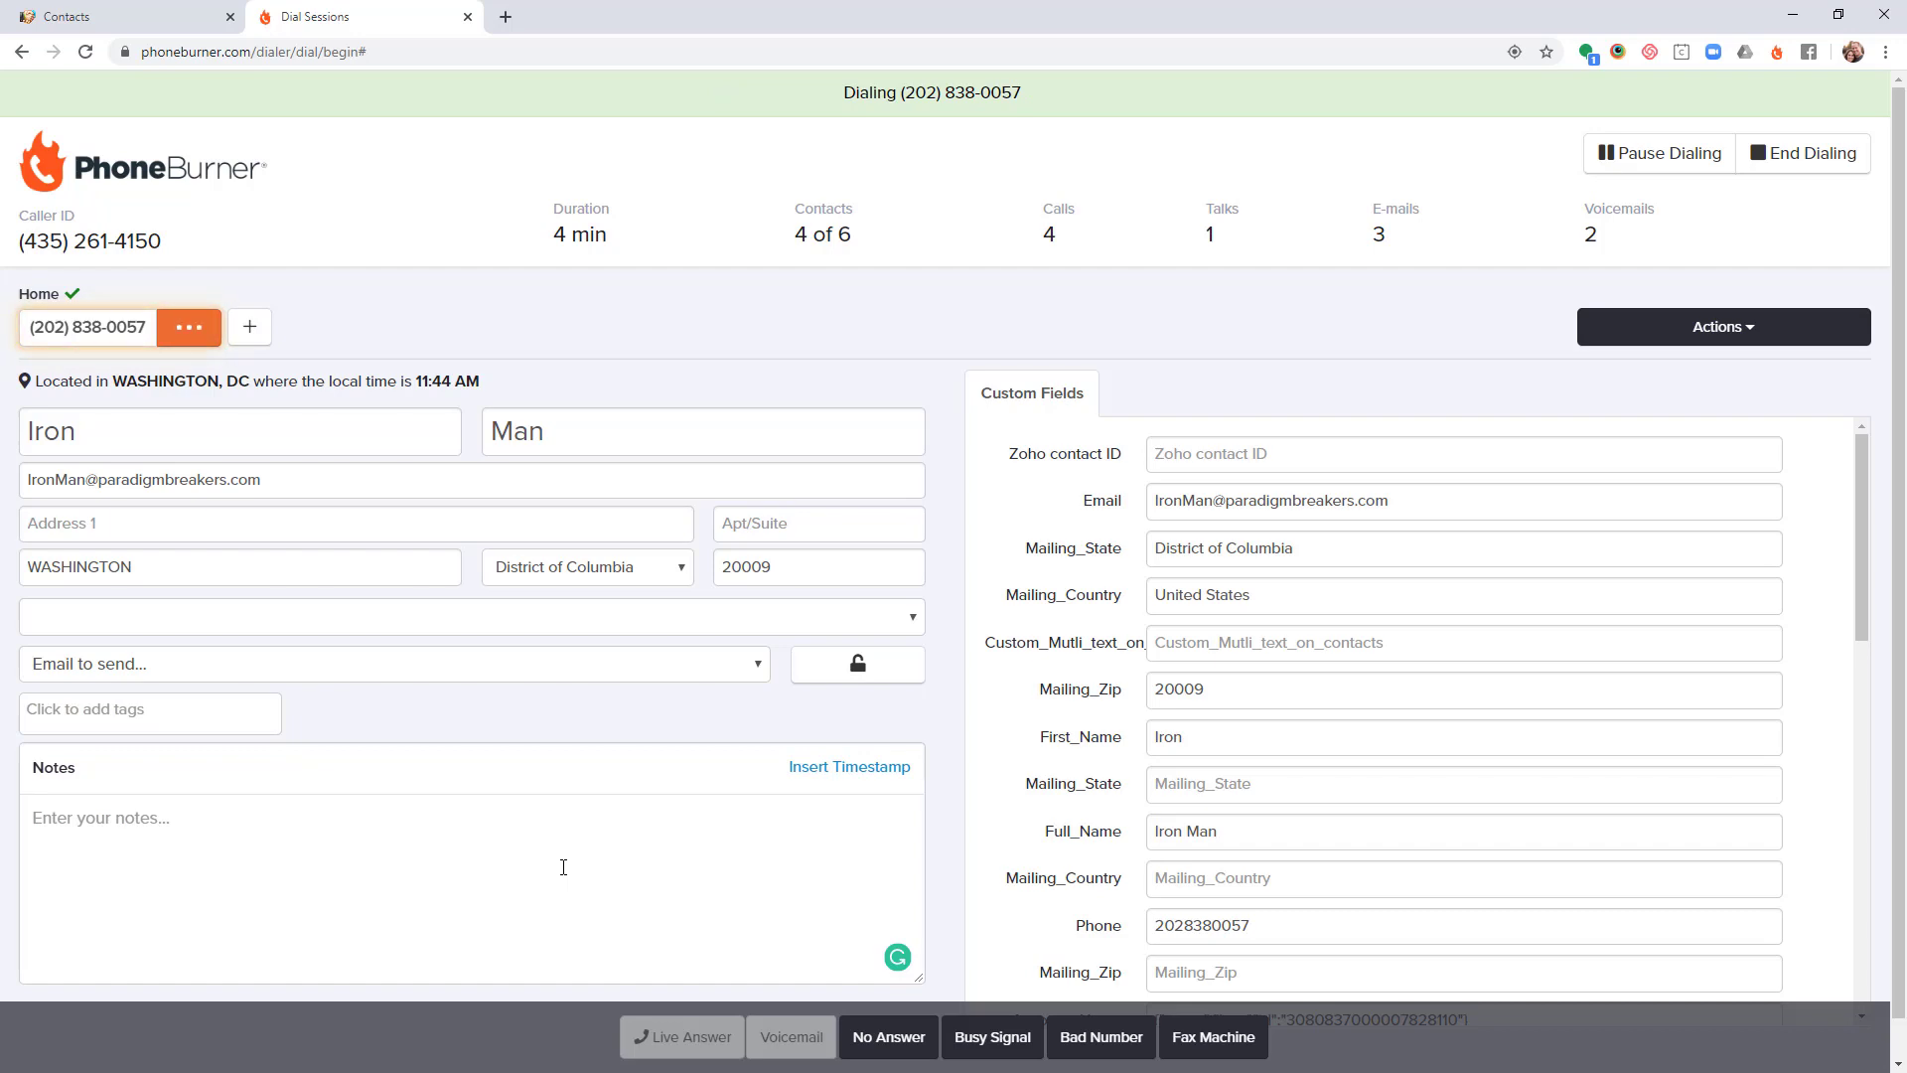
- Log Iron Man and Wally West as no answer and The Question as a live-answered follow-up
{"action": "left_click", "coordinate": [887, 1037]}
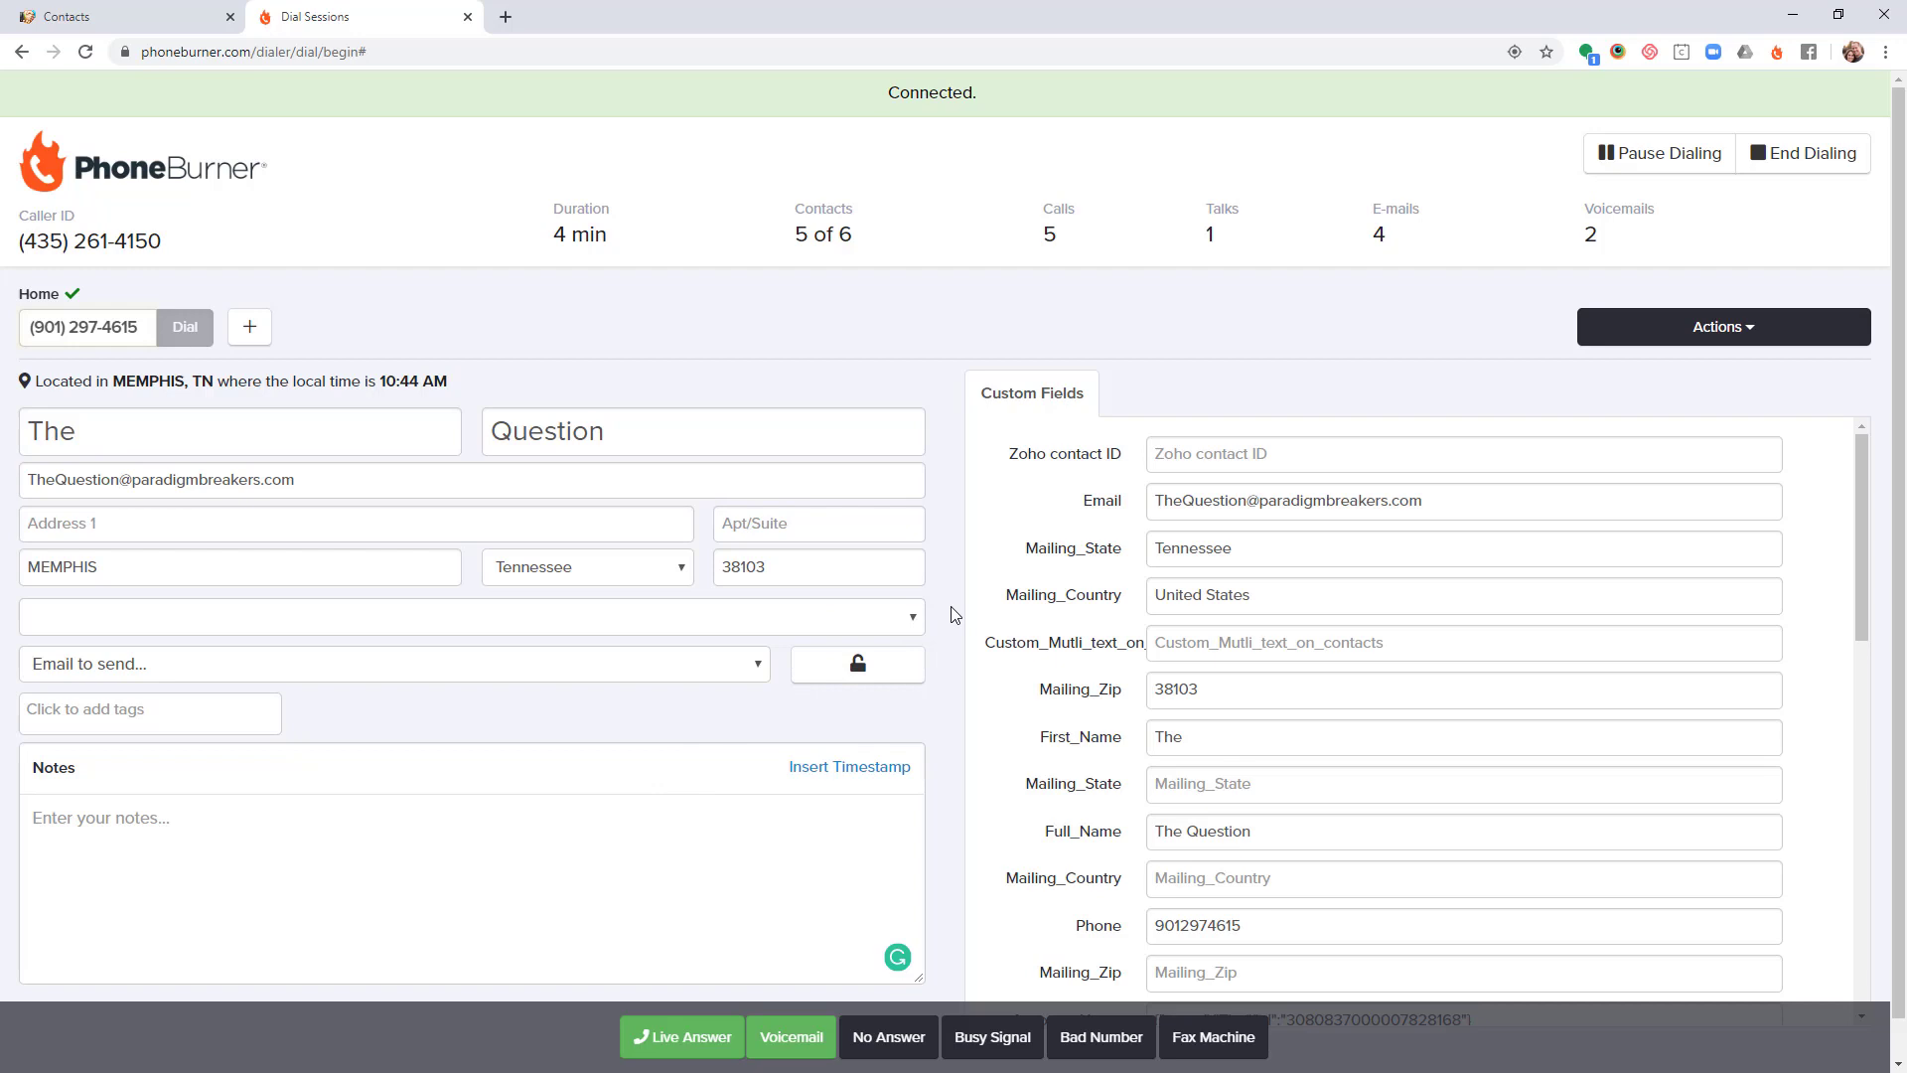
{"action": "left_click", "coordinate": [1388, 243]}
{"action": "left_click", "coordinate": [697, 1036]}
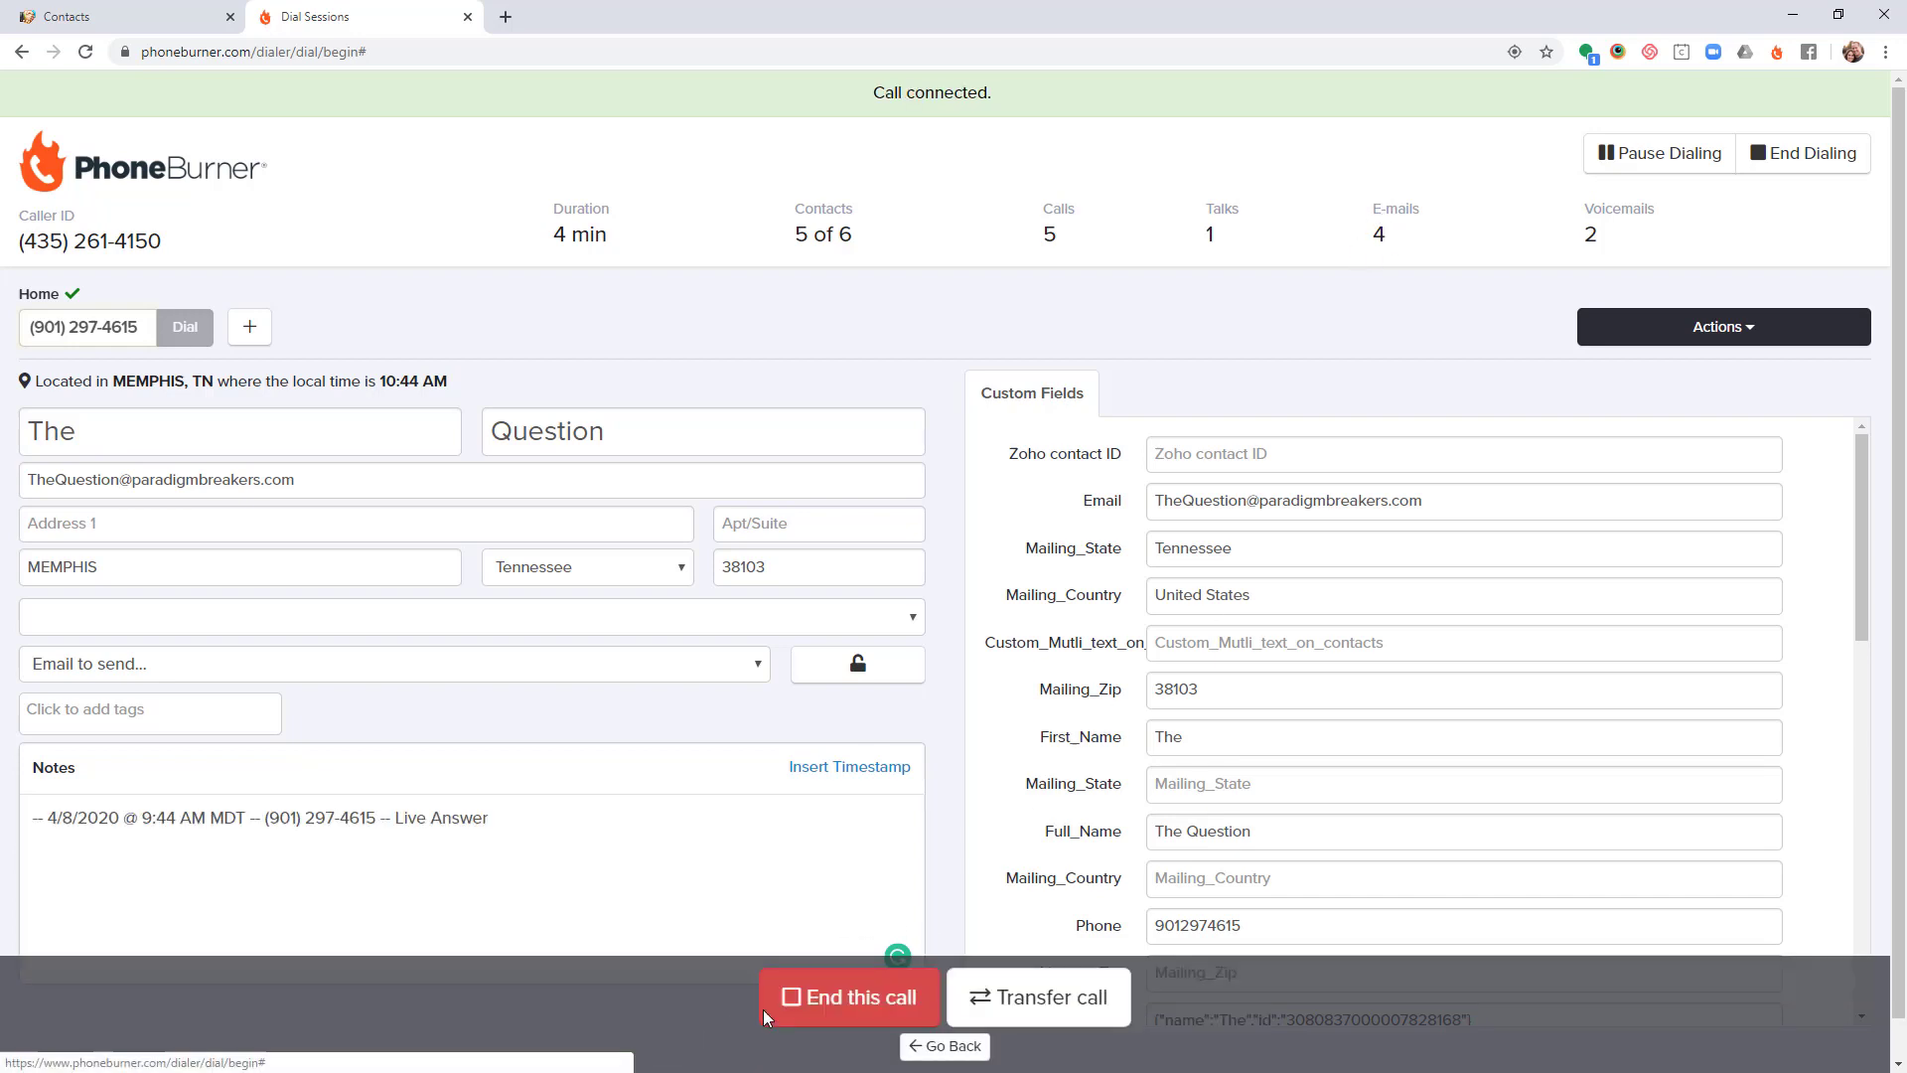
{"action": "left_click", "coordinate": [800, 1003]}
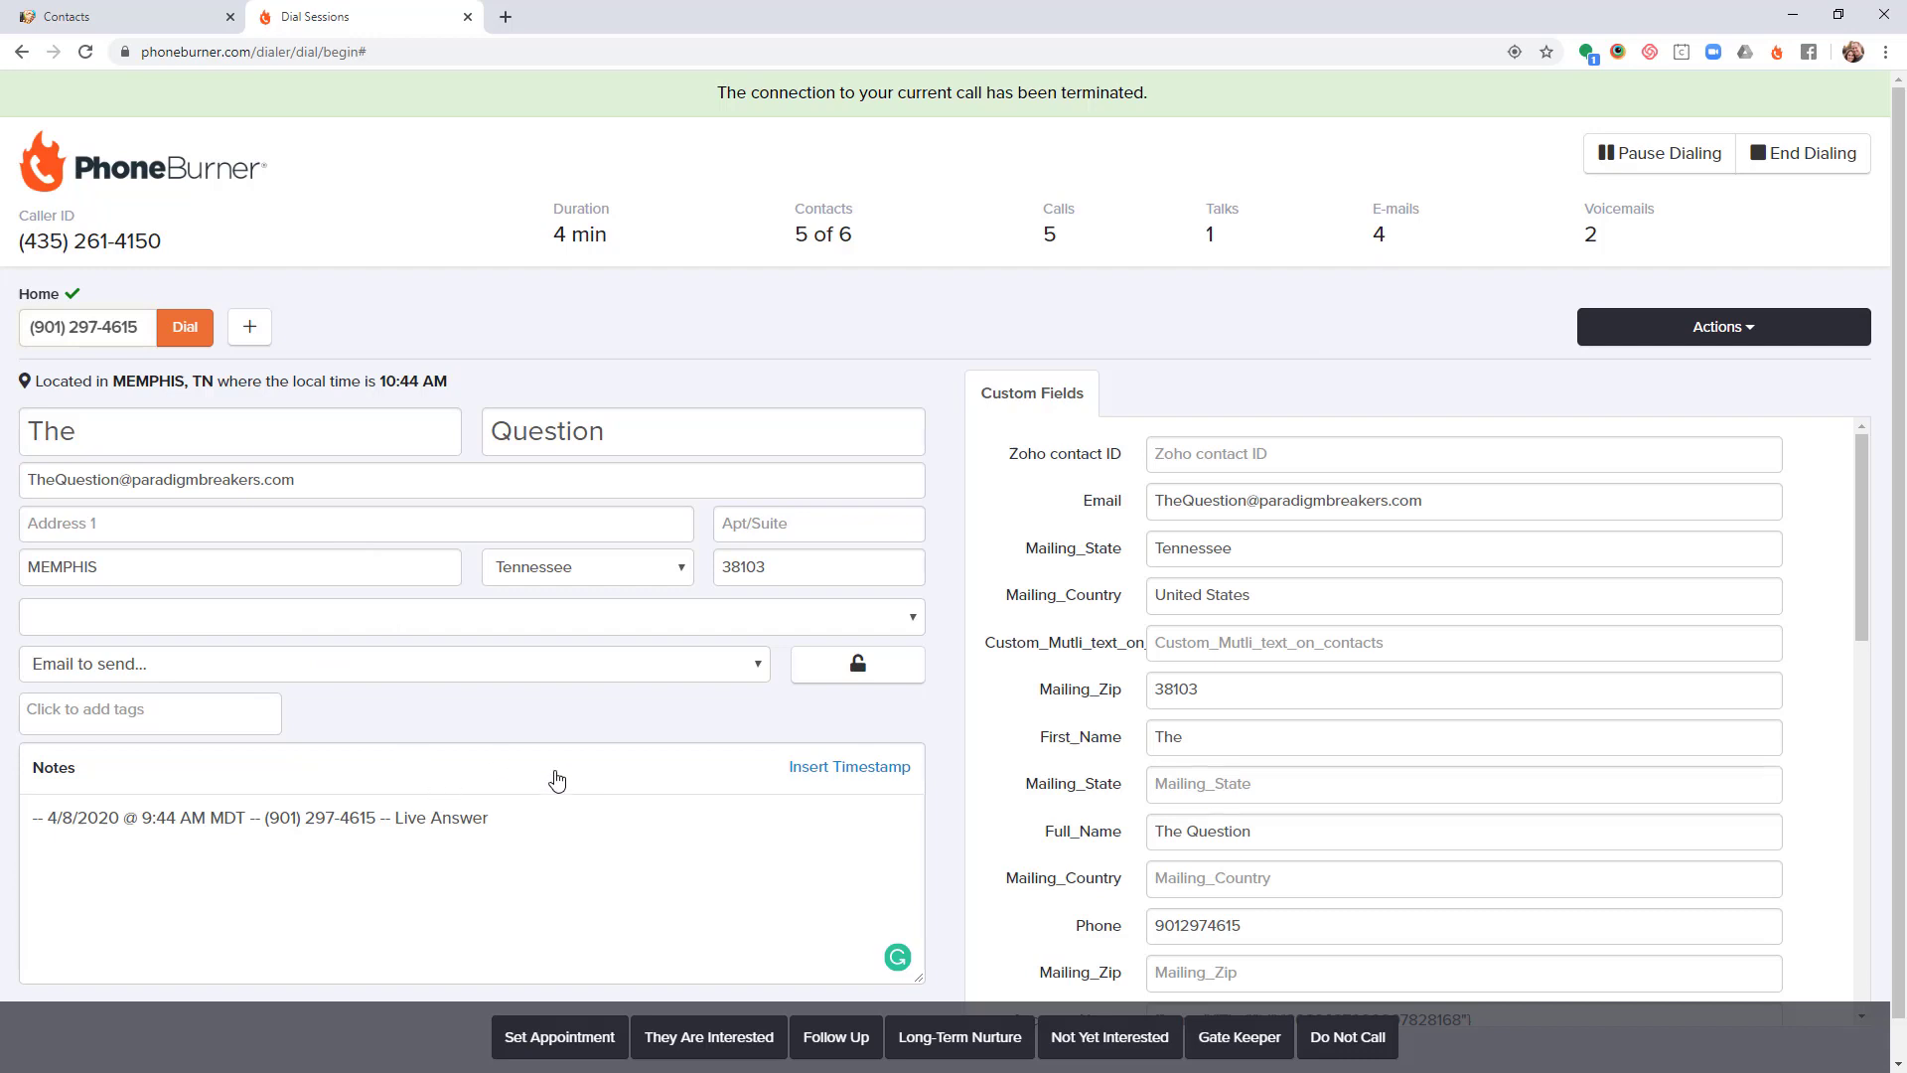
{"action": "left_click", "coordinate": [837, 1038]}
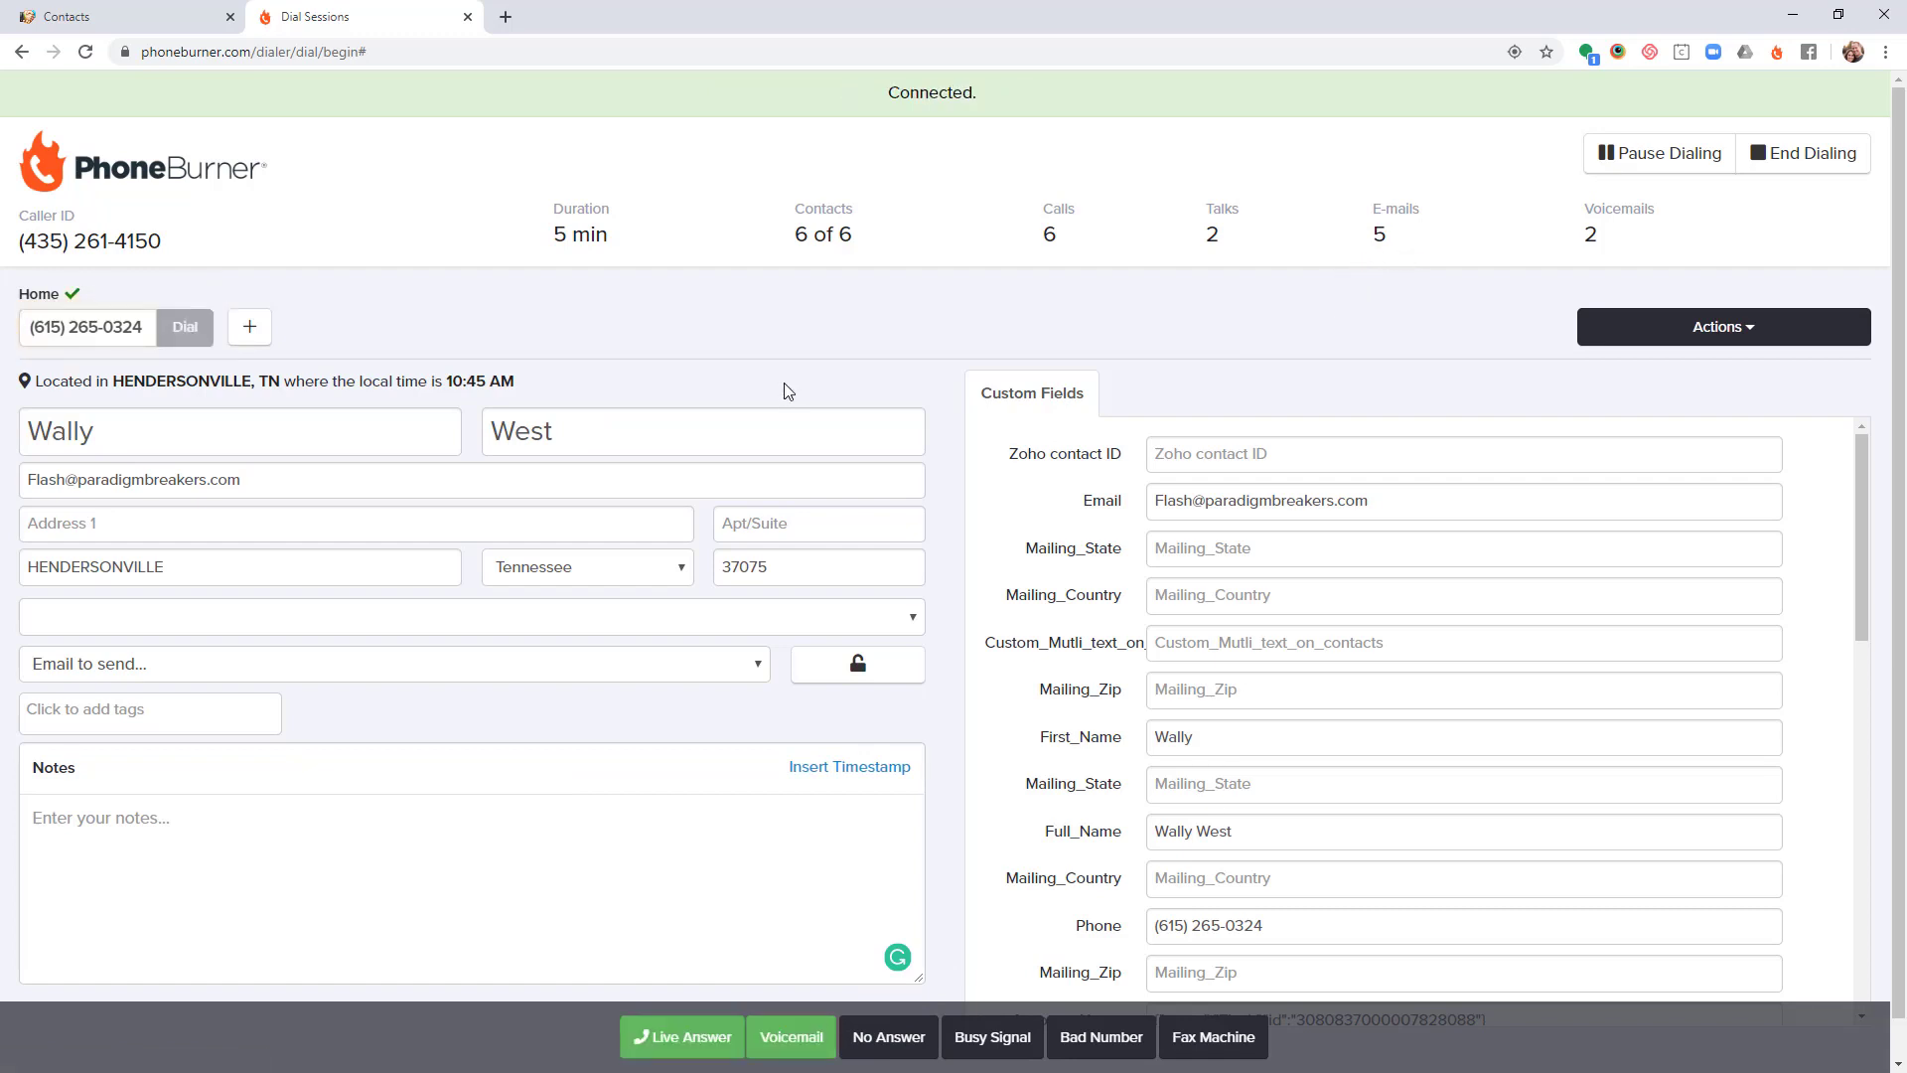
{"action": "left_click", "coordinate": [886, 1038]}
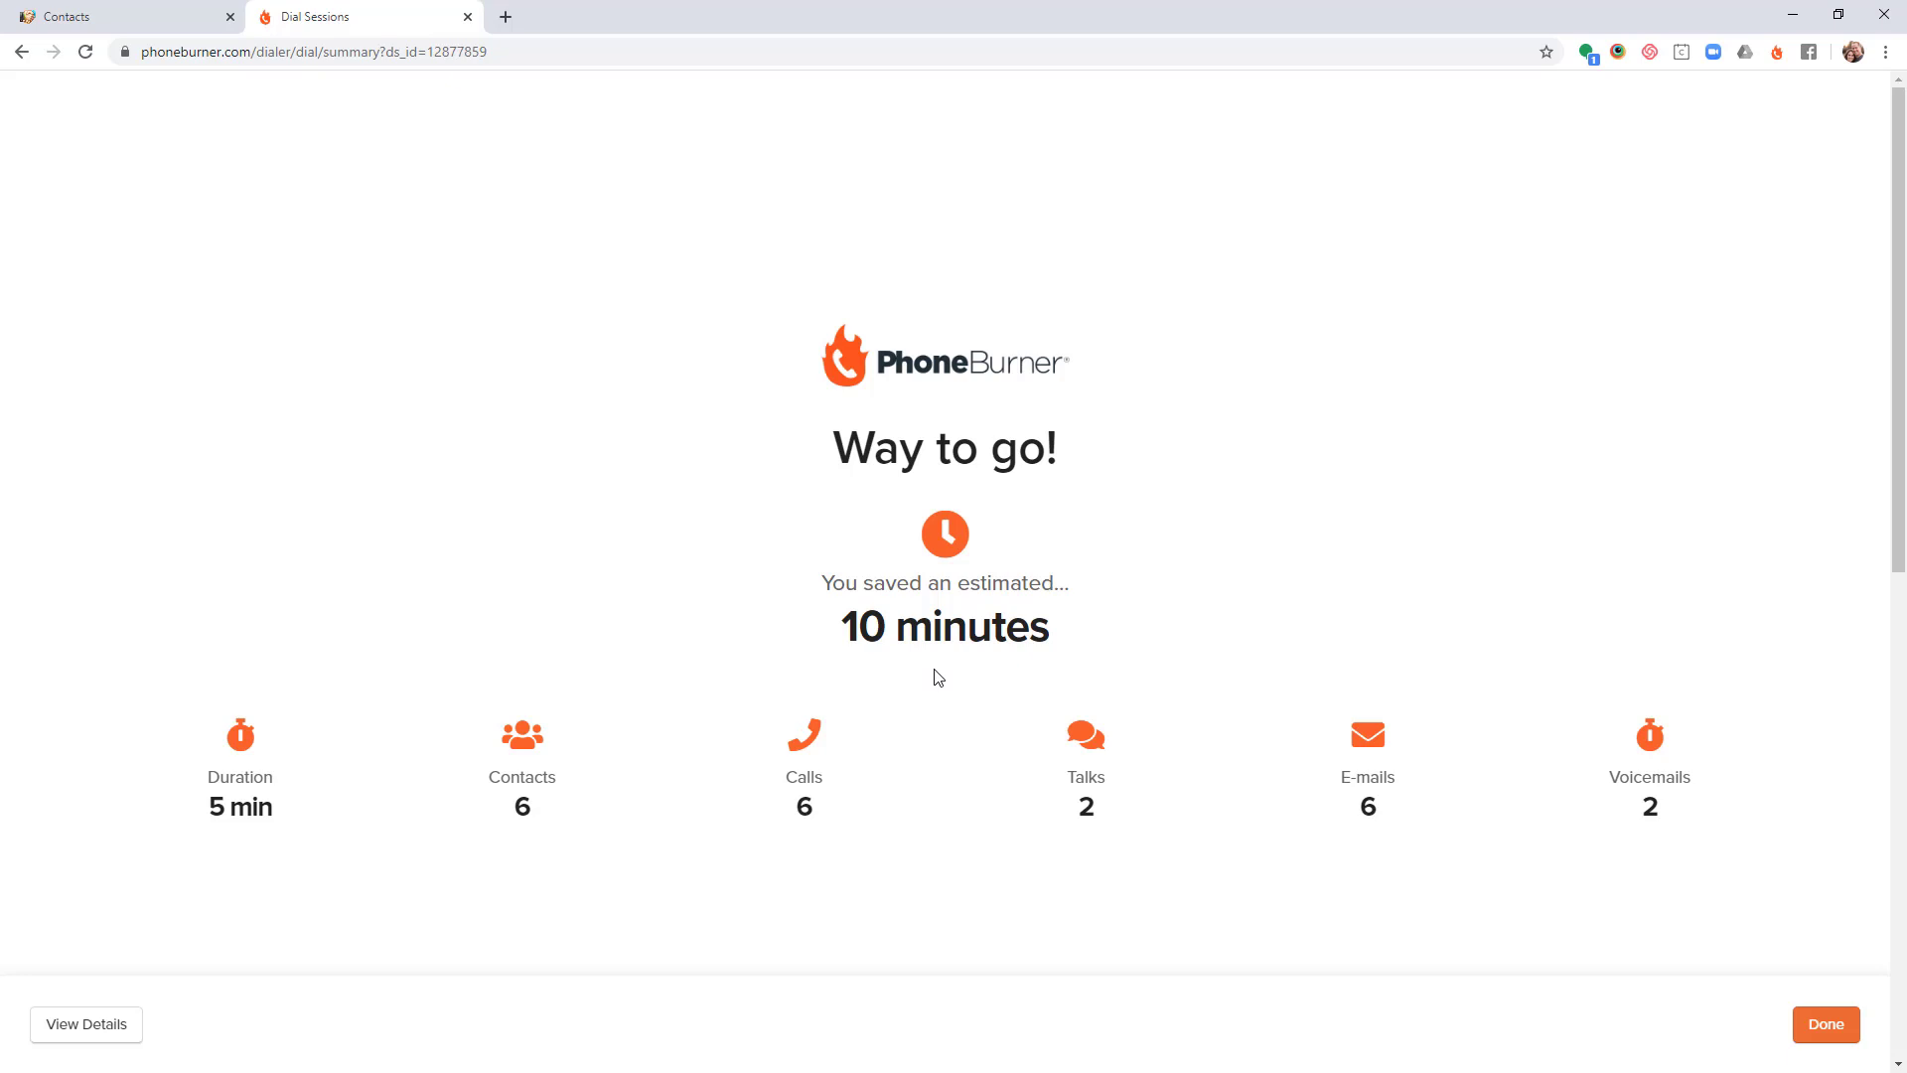
- View the per-contact call results, then go back to the Zoho CRM Contacts to Call list
{"action": "left_click", "coordinate": [86, 1033]}
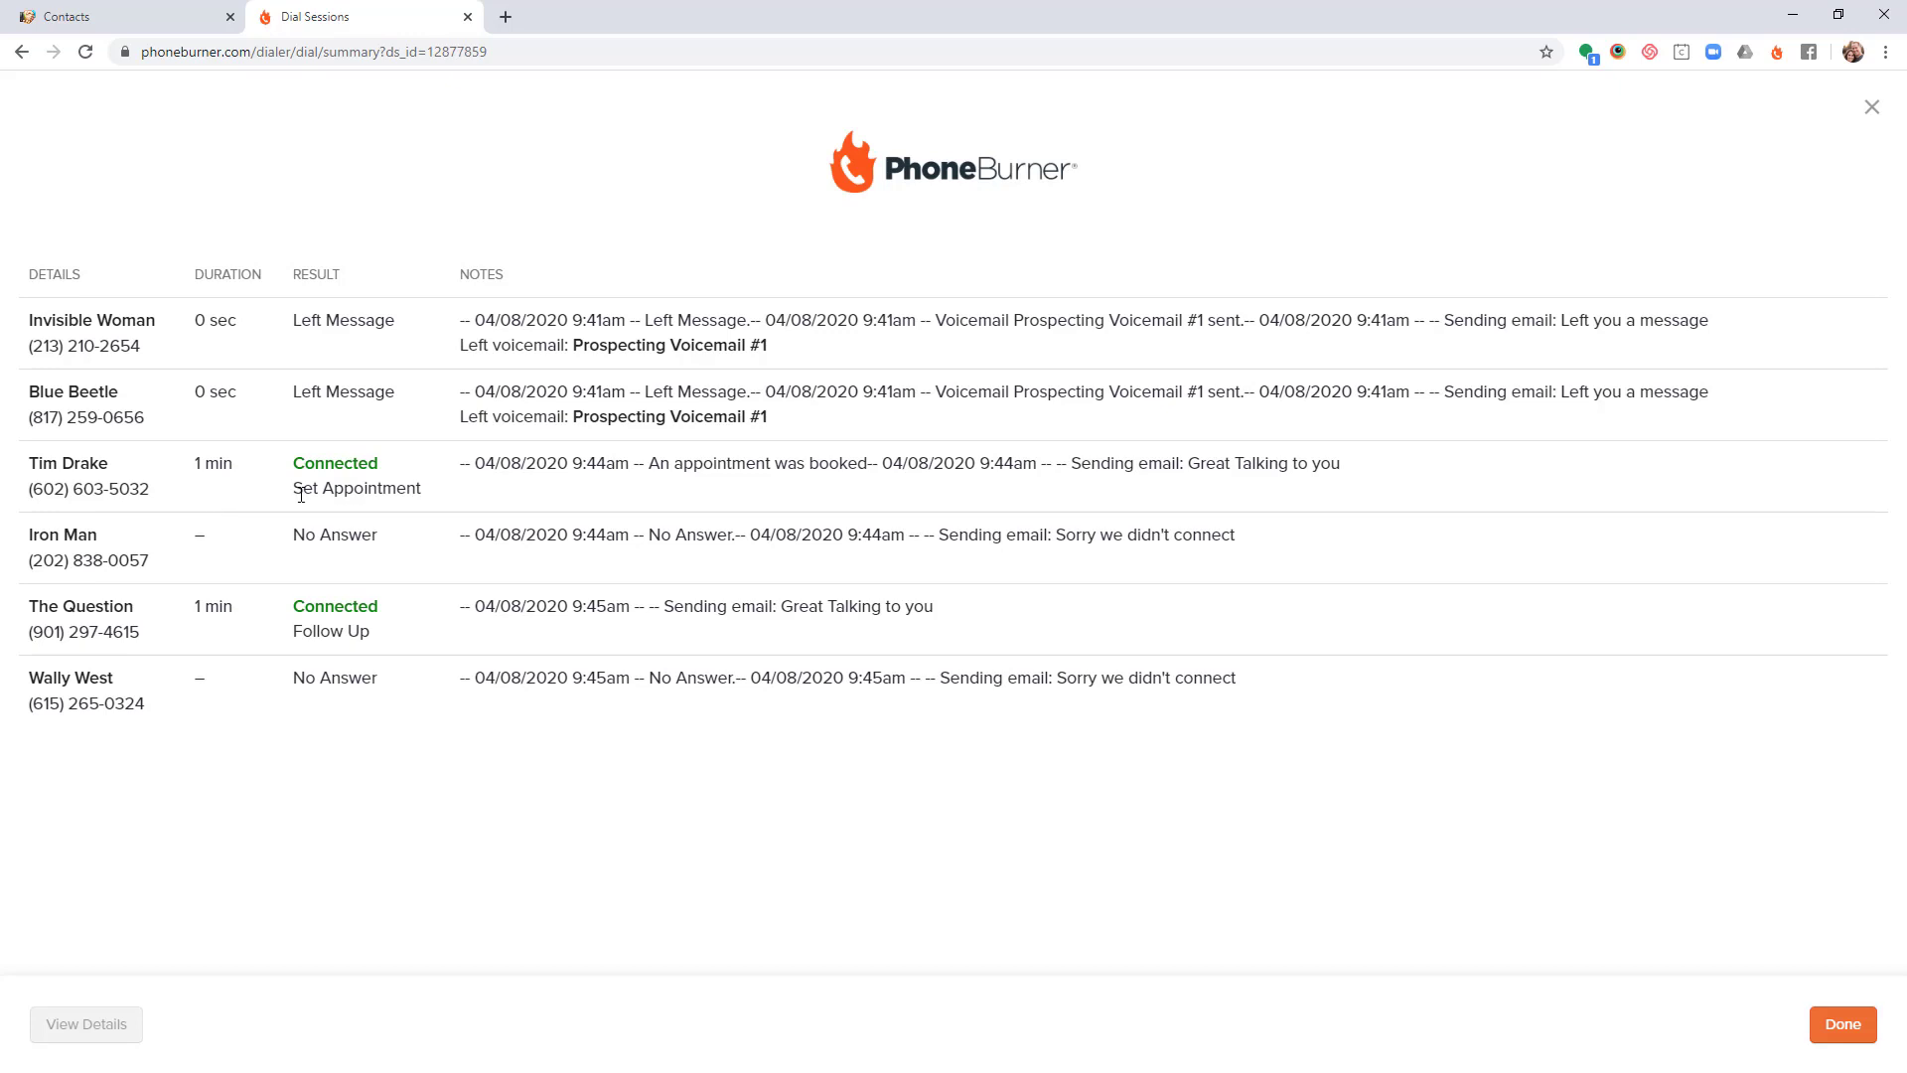
{"action": "left_click", "coordinate": [90, 26]}
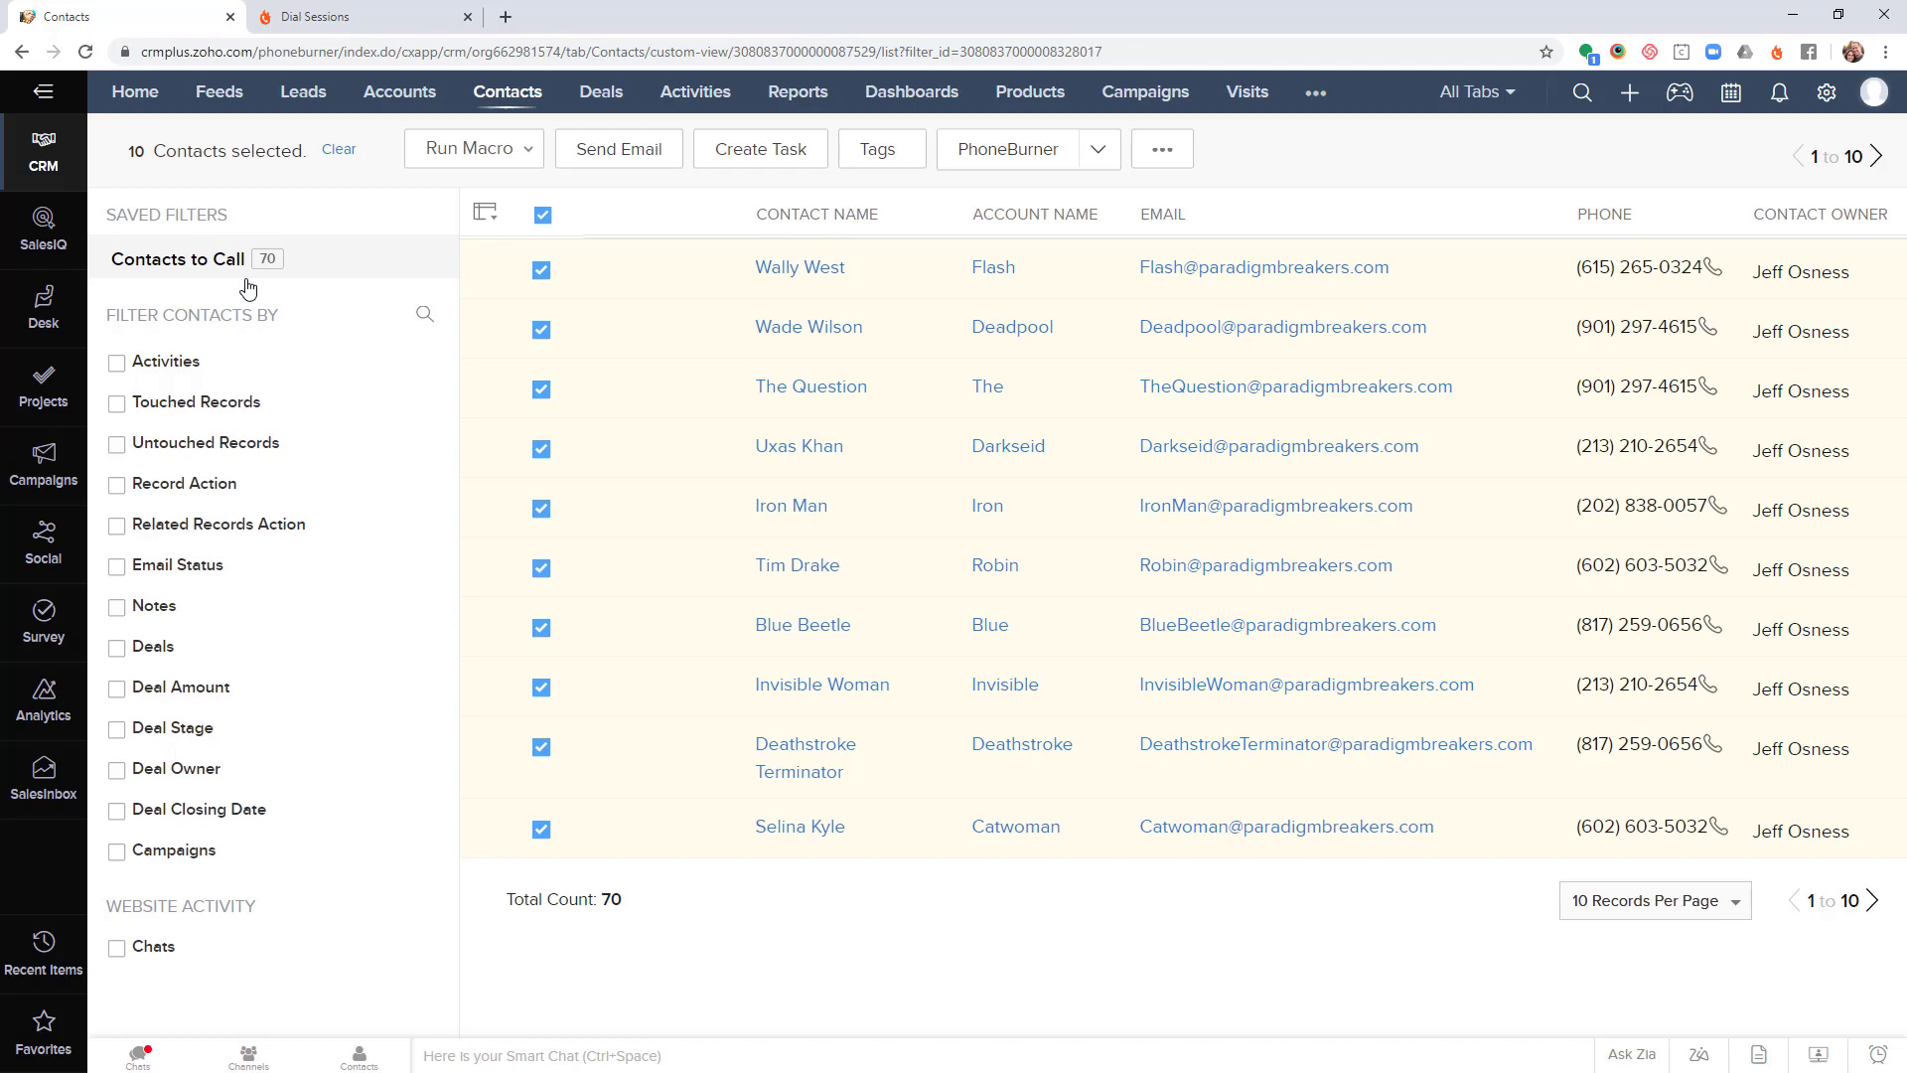
- Open Tim Drake's record and scroll through his fields, DialSession note and Set Appointment call
{"action": "left_click", "coordinate": [798, 567]}
{"action": "scroll", "coordinate": [1030, 476], "scroll_direction": "down", "scroll_amount": 3}
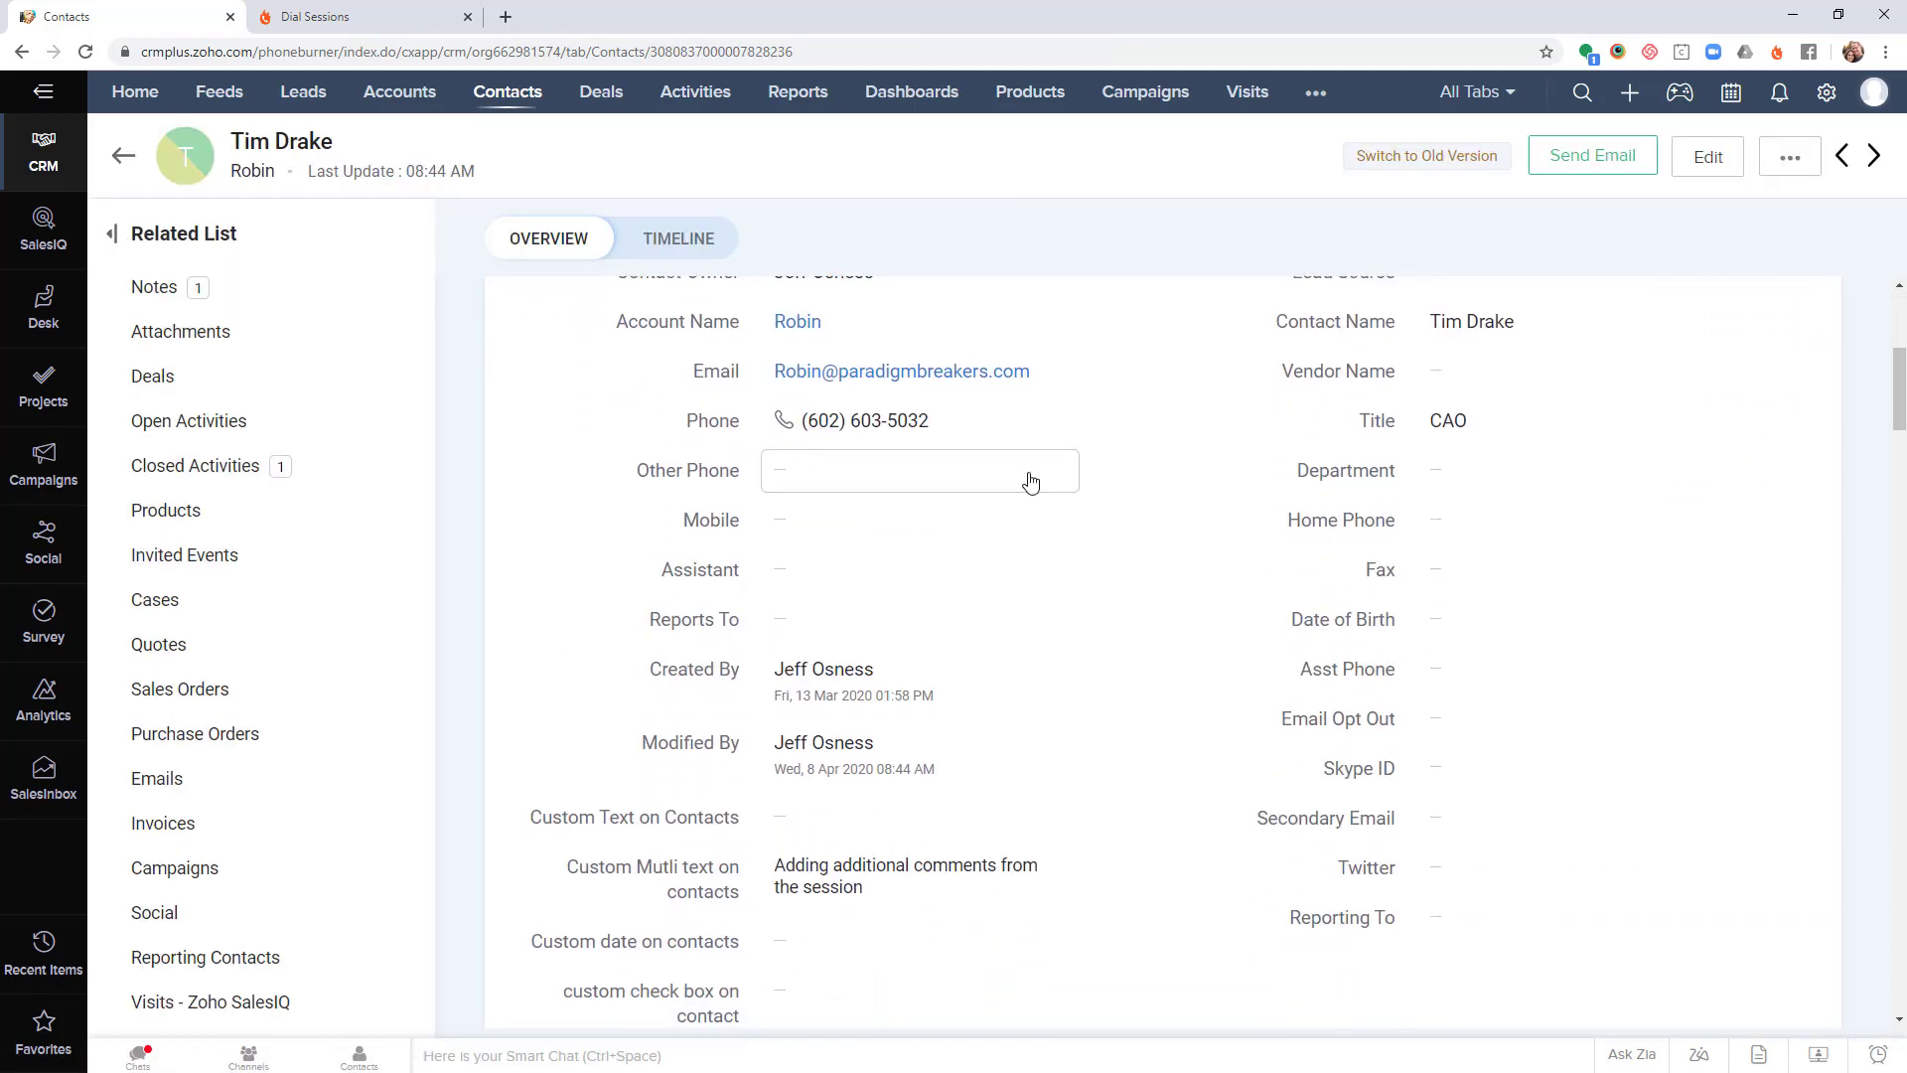
{"action": "scroll", "coordinate": [1031, 481], "scroll_direction": "down", "scroll_amount": 10}
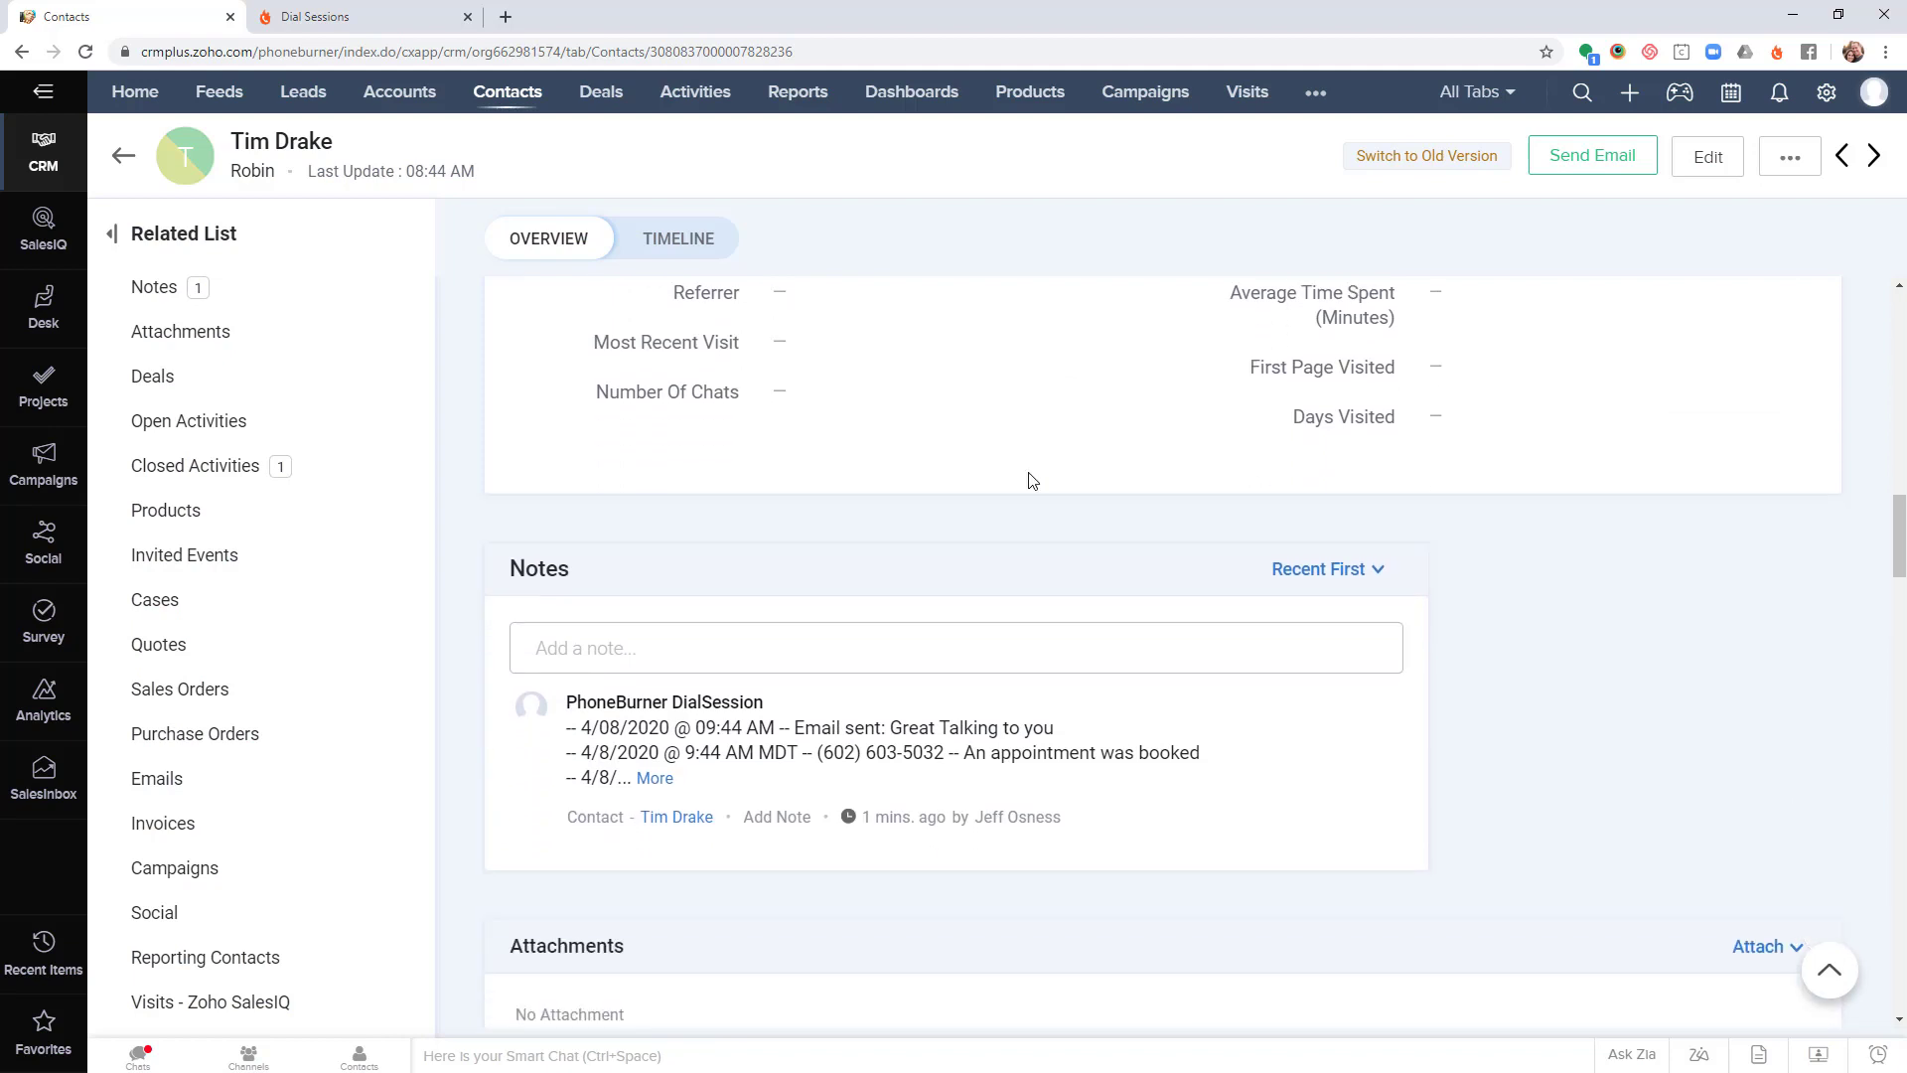
{"action": "scroll", "coordinate": [1031, 481], "scroll_direction": "down", "scroll_amount": 2}
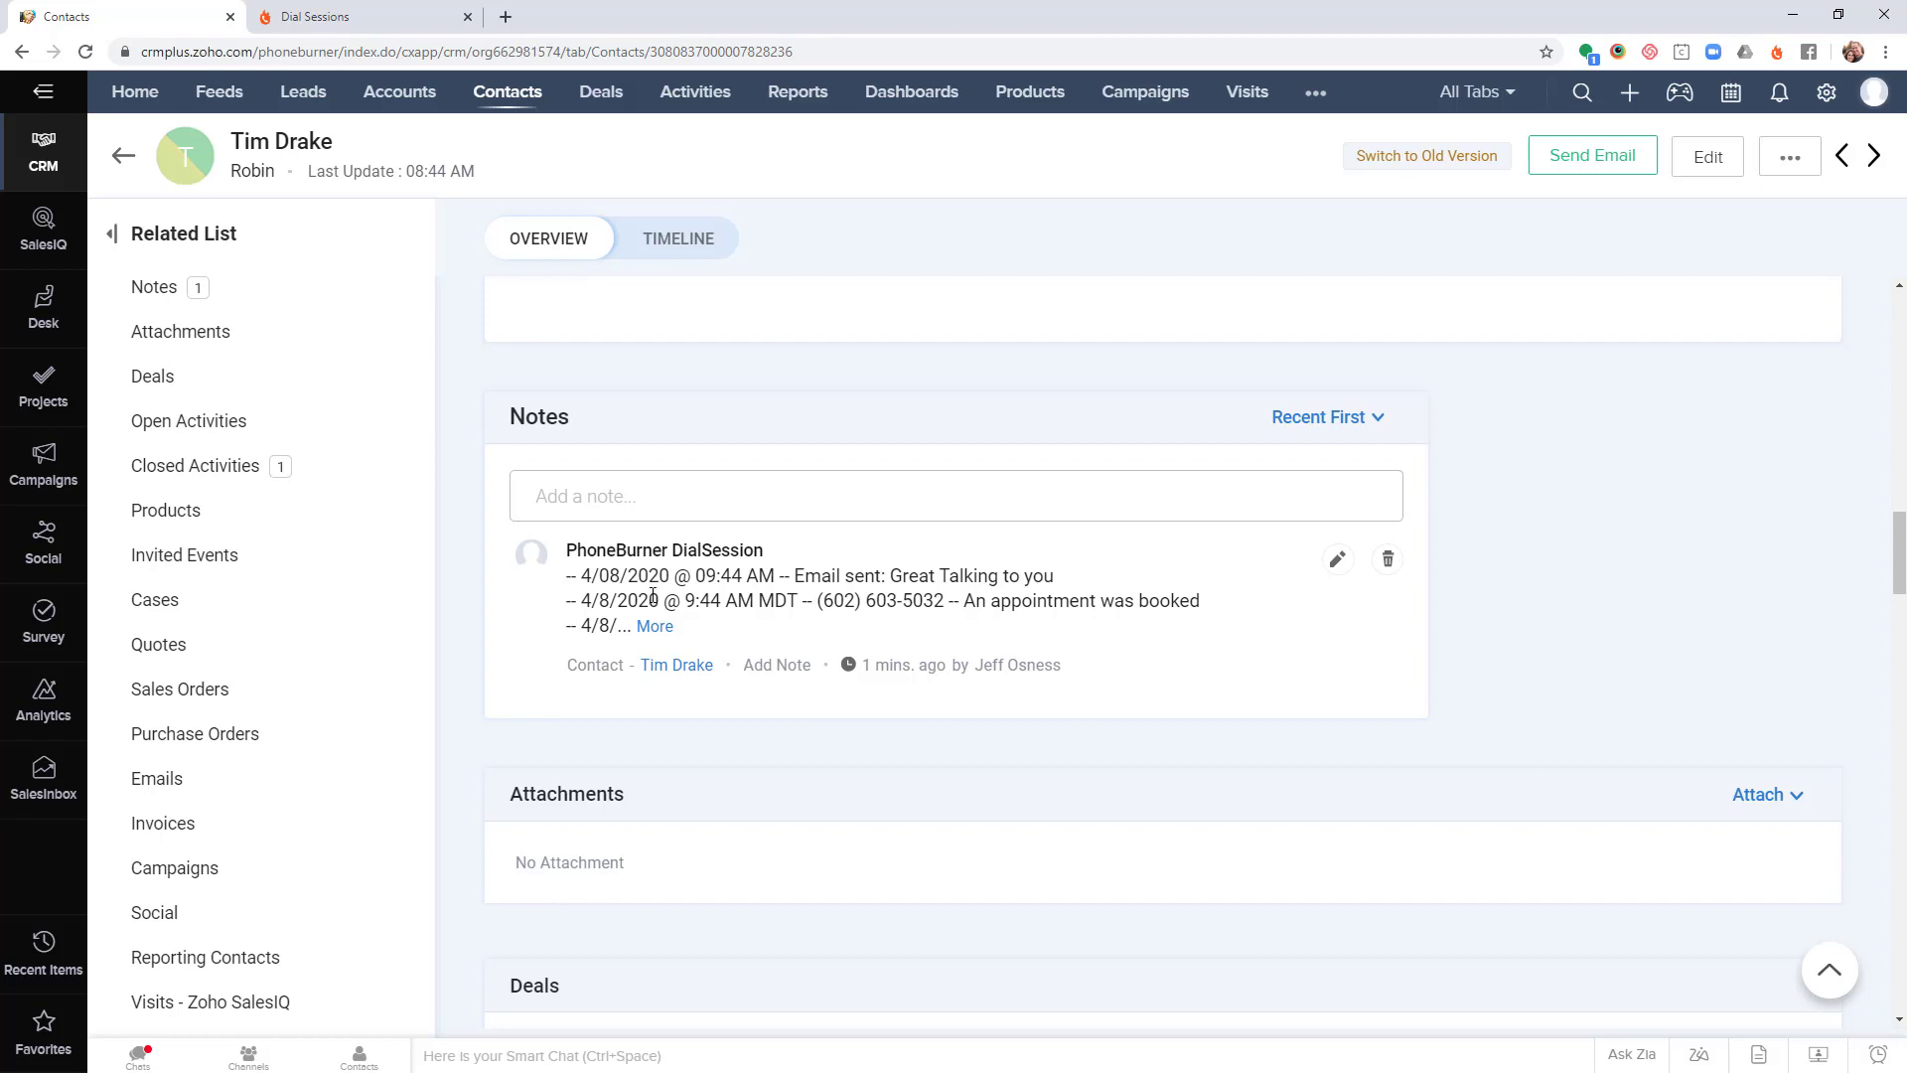
{"action": "scroll", "coordinate": [681, 685], "scroll_direction": "down", "scroll_amount": 9}
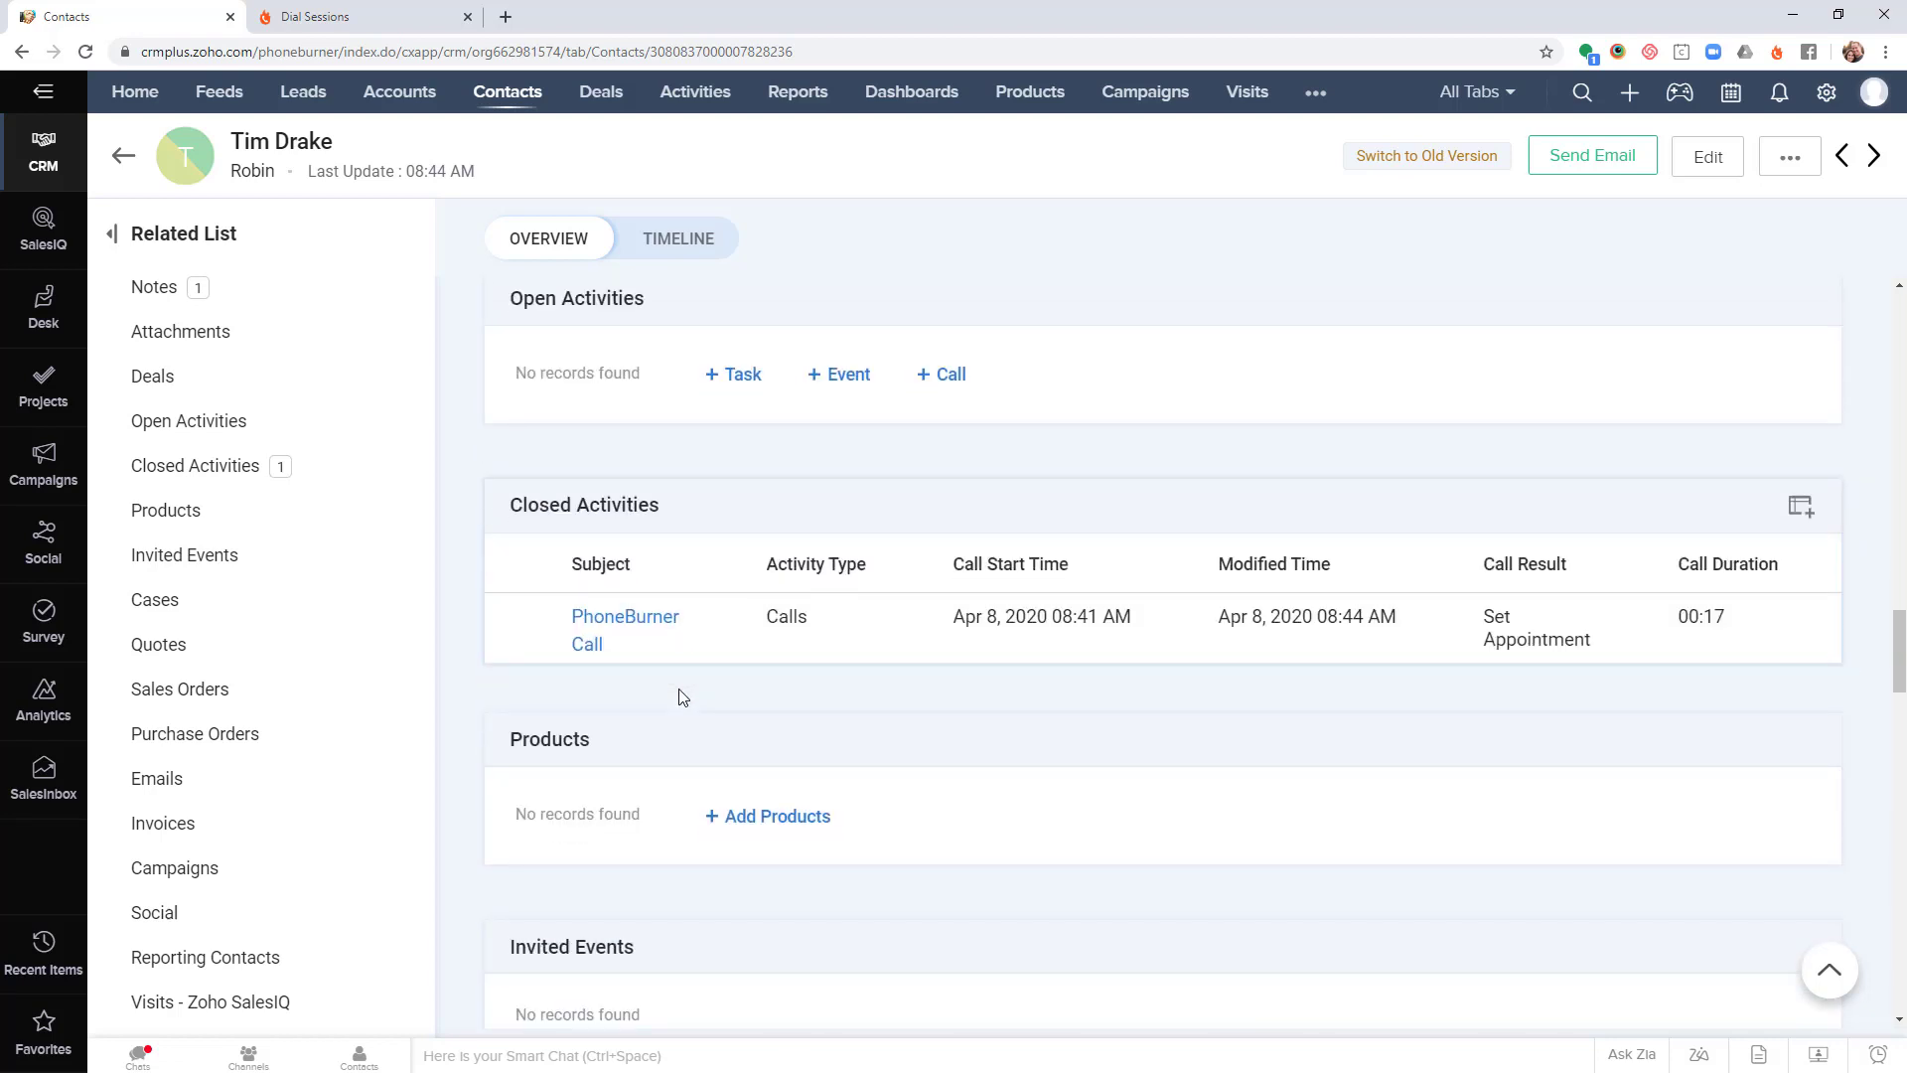